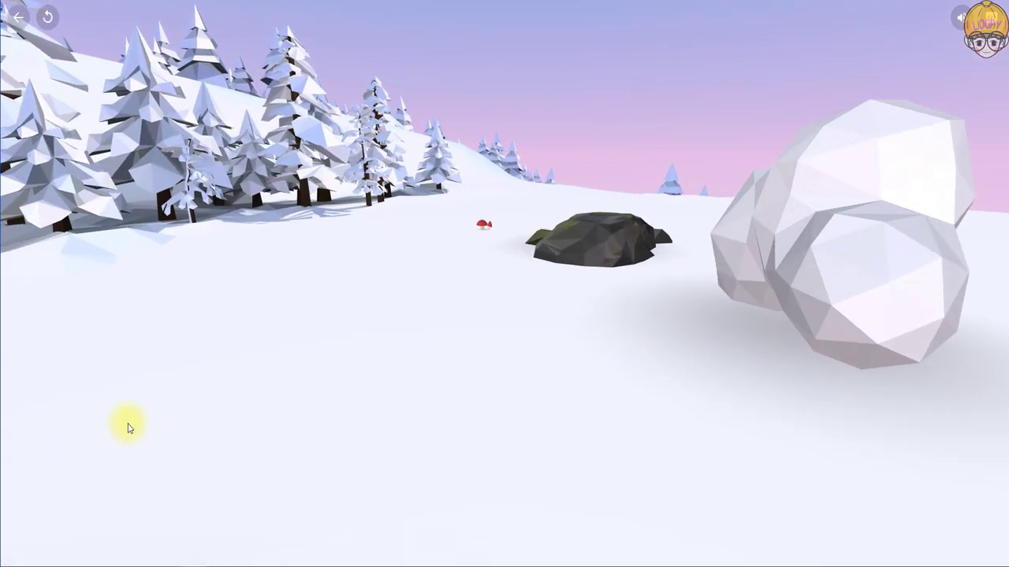
{"action": "left_click", "coordinate": [141, 425]}
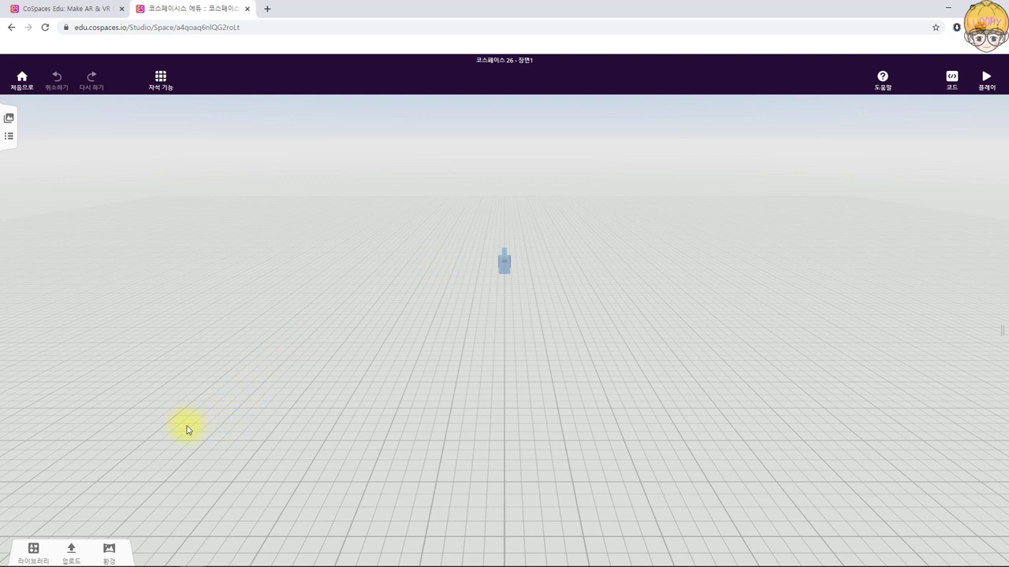
Change the empty scene's environment to the snowy landscape with the wooden cabin and fir trees
{"action": "left_click", "coordinate": [102, 554]}
{"action": "left_click", "coordinate": [66, 509]}
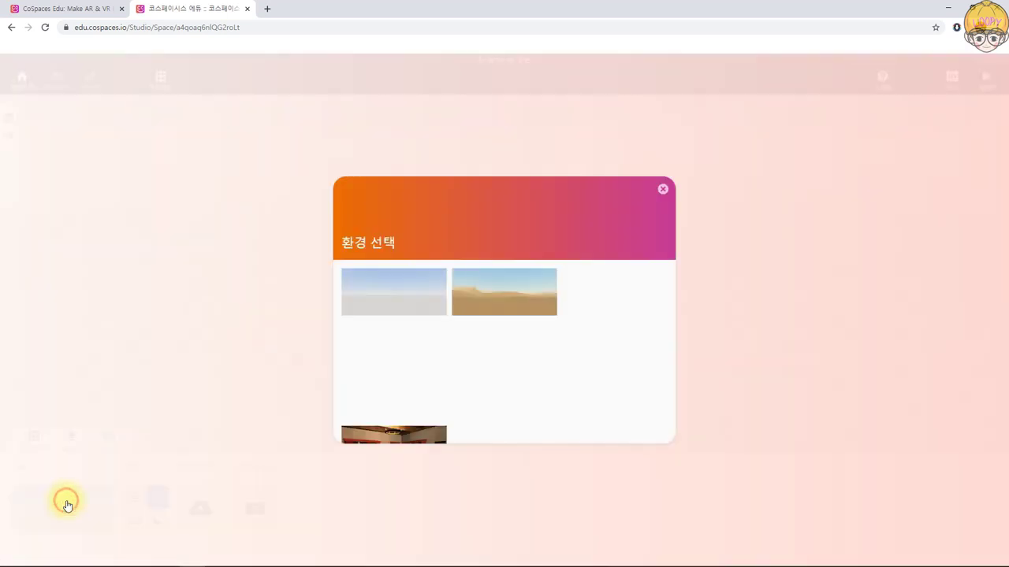
{"action": "left_click", "coordinate": [499, 387]}
{"action": "left_click_drag", "start_coordinate": [671, 295], "coordinate": [515, 365]}
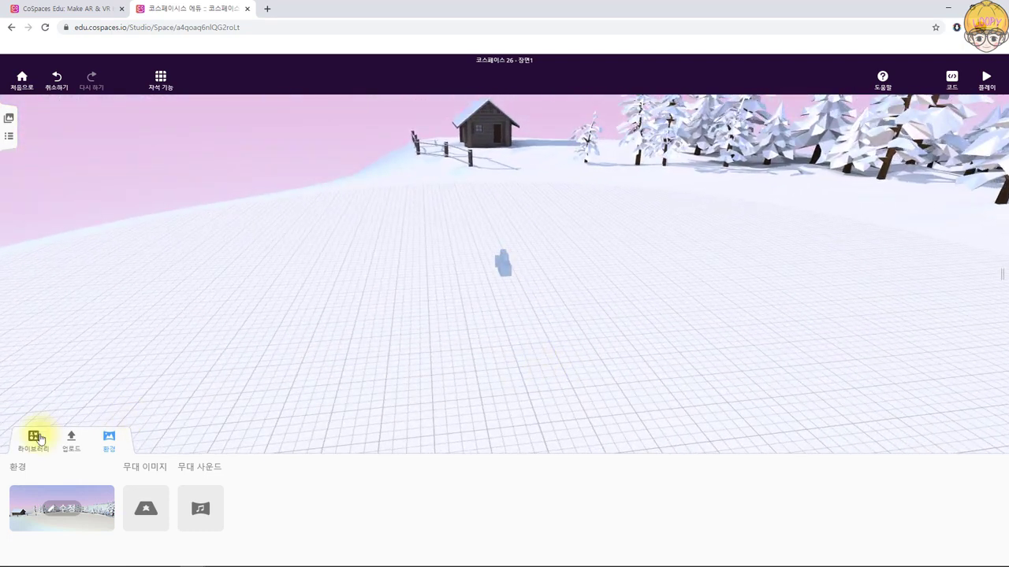
Place a circular path on the snow and enlarge it until the loop nearly fills the gridded stage
{"action": "left_click", "coordinate": [46, 441]}
{"action": "left_click", "coordinate": [62, 545]}
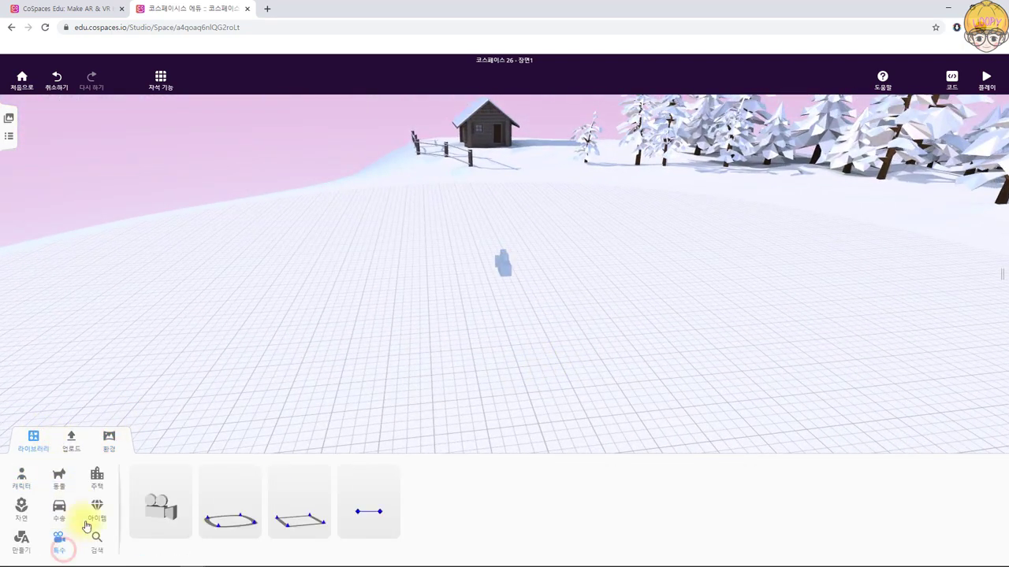
{"action": "left_click_drag", "start_coordinate": [244, 524], "coordinate": [595, 339]}
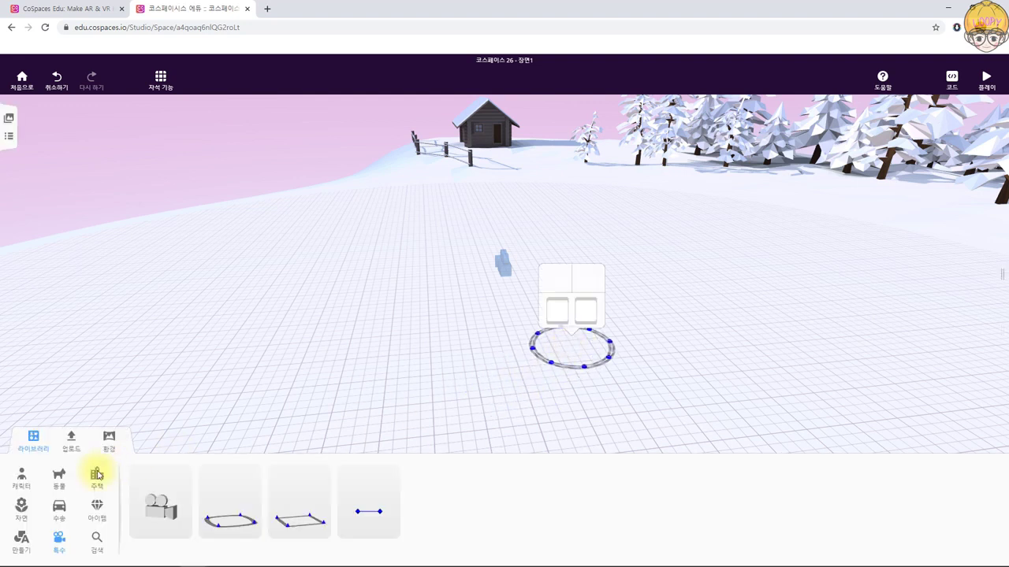
{"action": "left_click", "coordinate": [33, 439]}
{"action": "left_click_drag", "start_coordinate": [468, 406], "coordinate": [518, 376]}
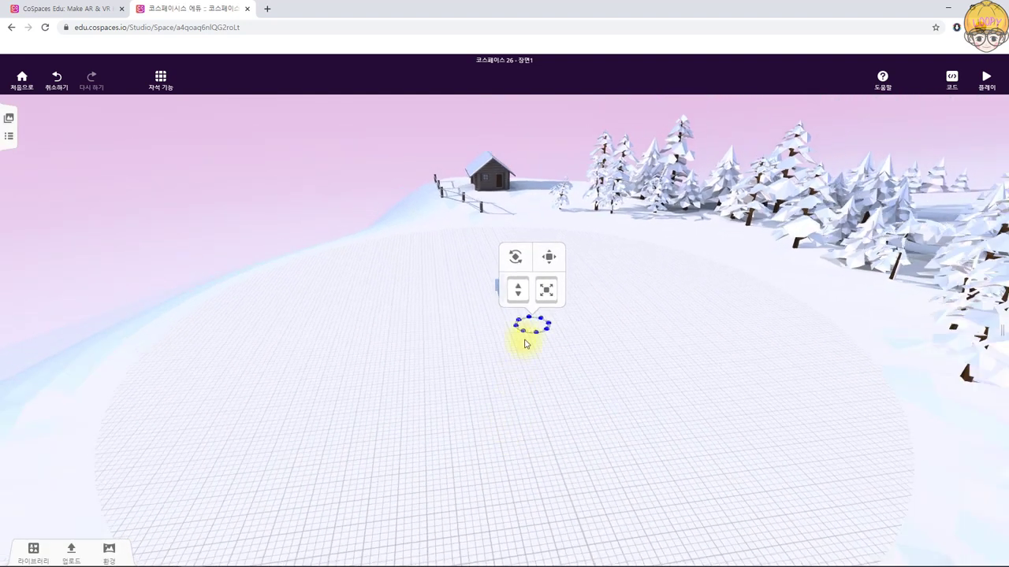
{"action": "left_click_drag", "start_coordinate": [547, 289], "coordinate": [562, 196]}
{"action": "left_click_drag", "start_coordinate": [552, 284], "coordinate": [547, 287]}
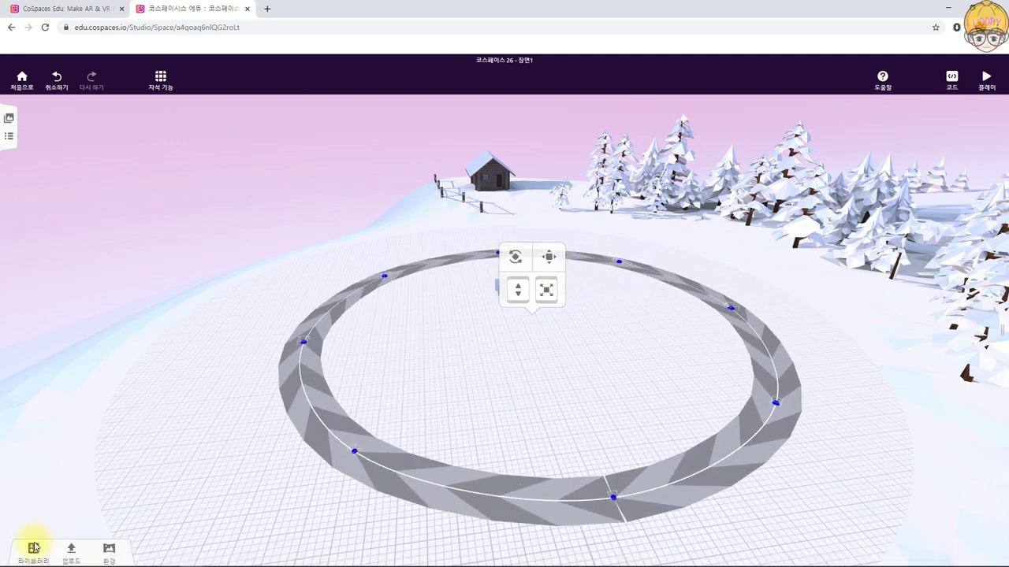
Add the red Santa sleigh from the transport models inside the circular path
{"action": "left_click", "coordinate": [34, 544]}
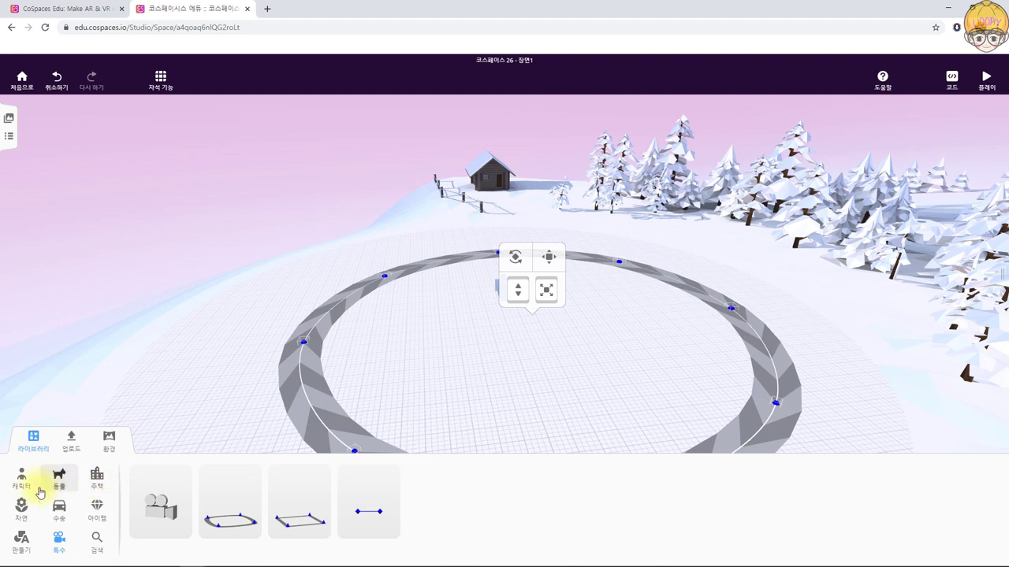
{"action": "left_click", "coordinate": [59, 508]}
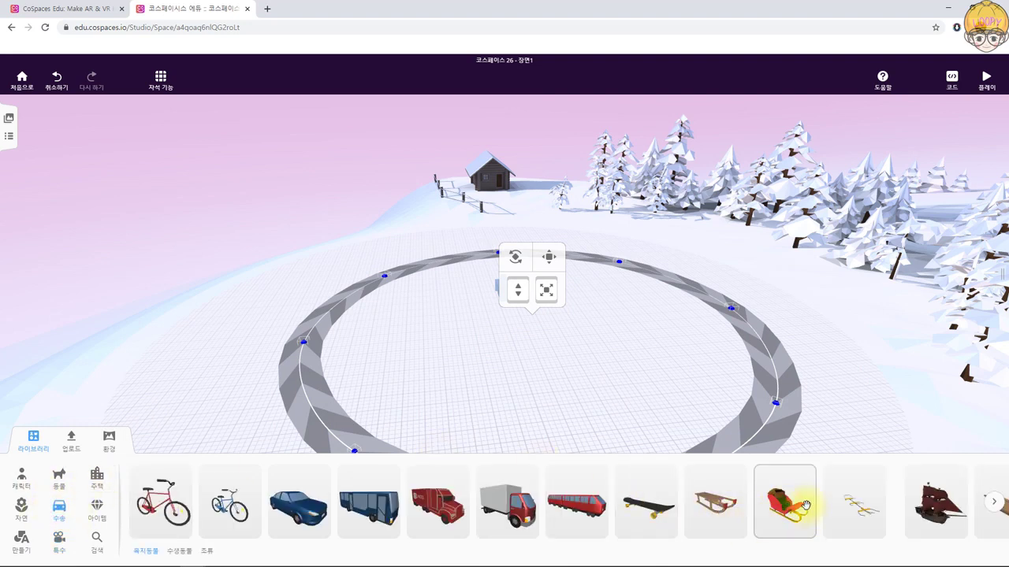
{"action": "left_click_drag", "start_coordinate": [806, 505], "coordinate": [576, 359]}
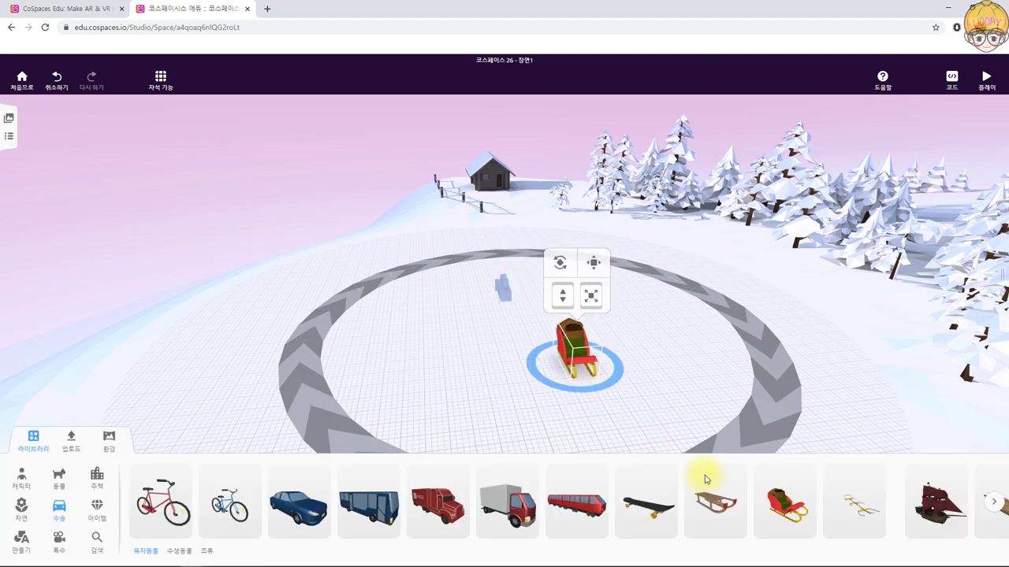
{"action": "left_click_drag", "start_coordinate": [703, 498], "coordinate": [619, 367]}
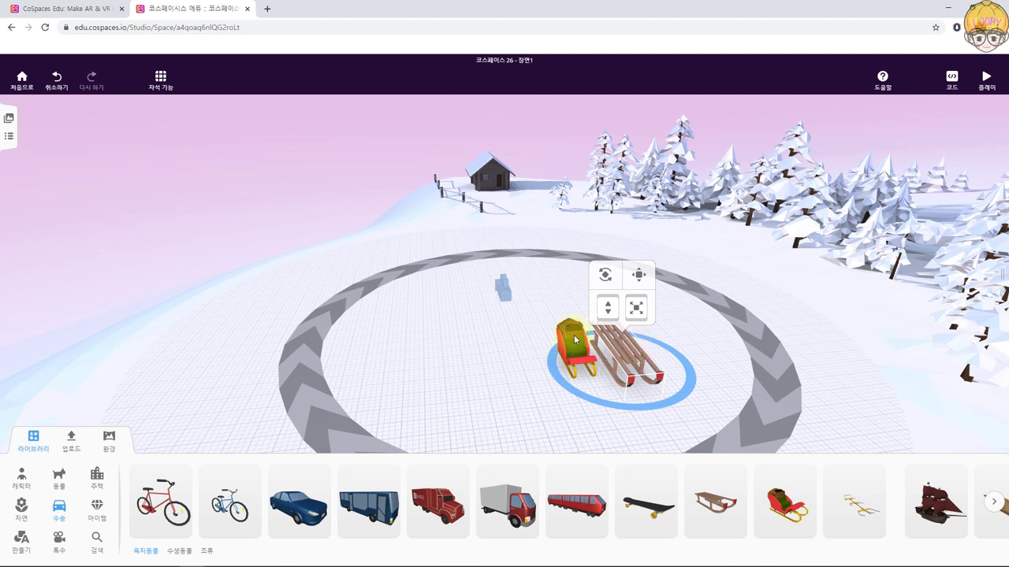
{"action": "left_click_drag", "start_coordinate": [534, 399], "coordinate": [599, 327]}
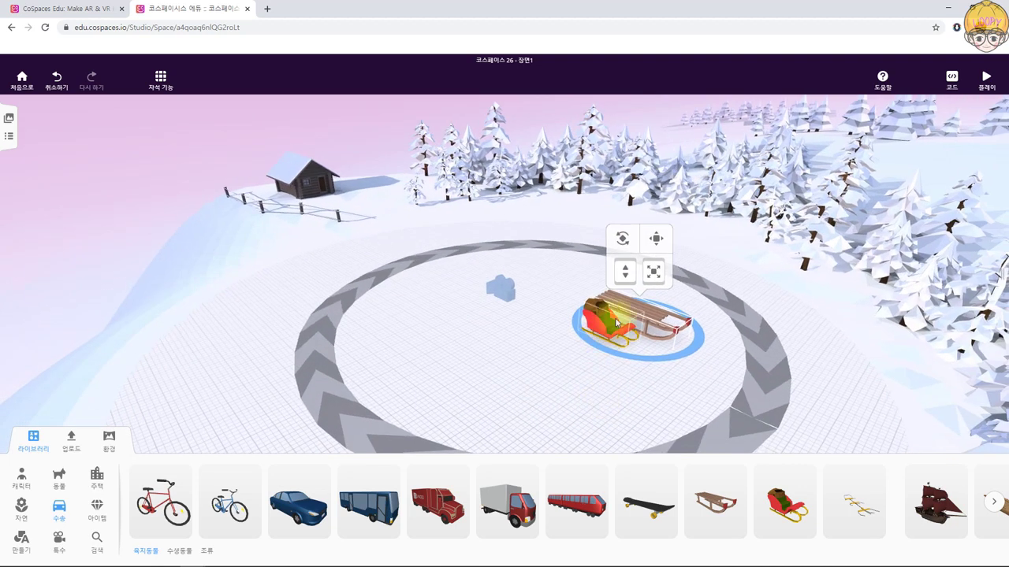
{"action": "left_click_drag", "start_coordinate": [673, 386], "coordinate": [560, 364]}
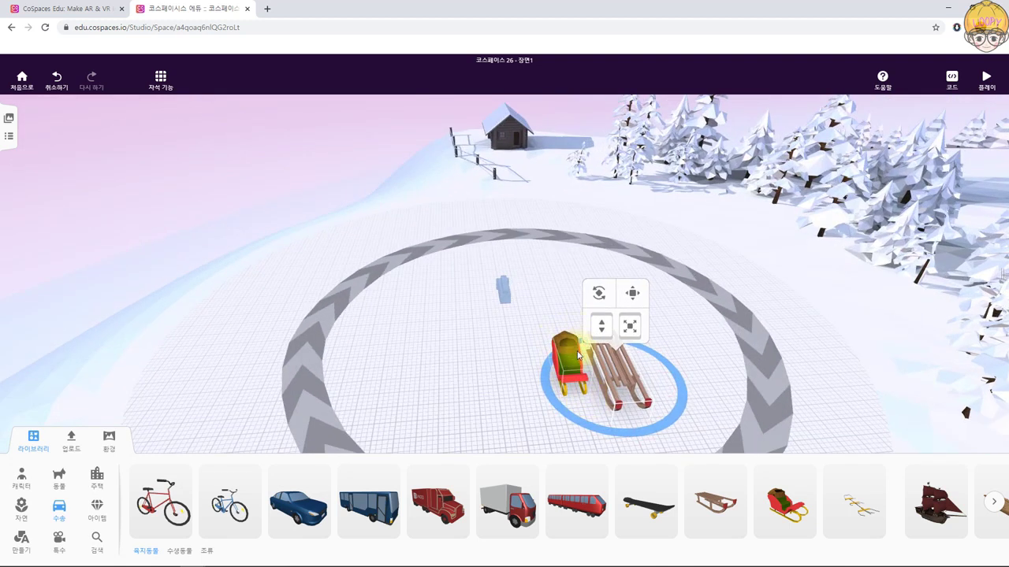
{"action": "key", "text": "Delete"}
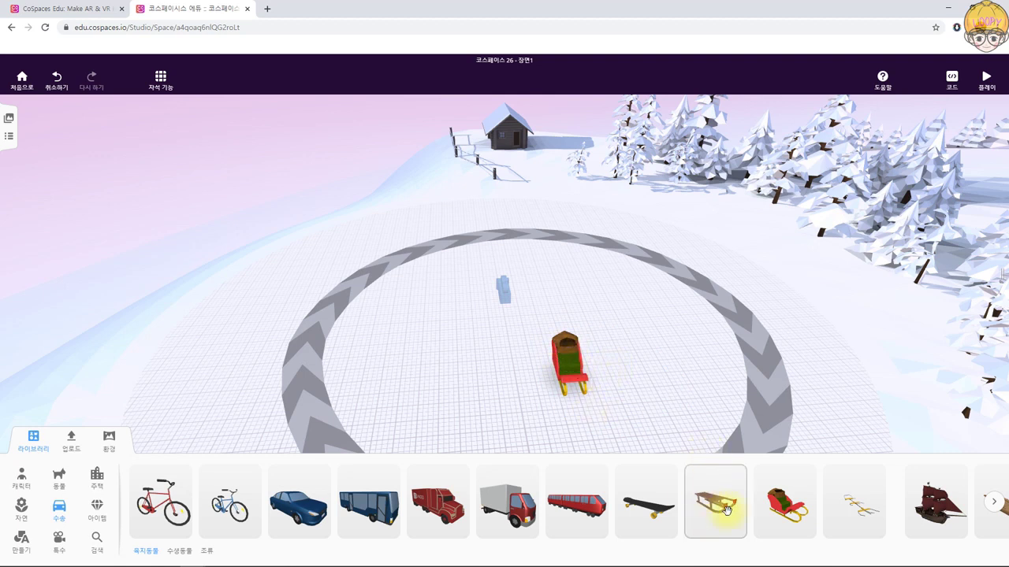
Move the red sleigh onto the circular path on the side facing the forest
{"action": "left_click_drag", "start_coordinate": [567, 366], "coordinate": [747, 316]}
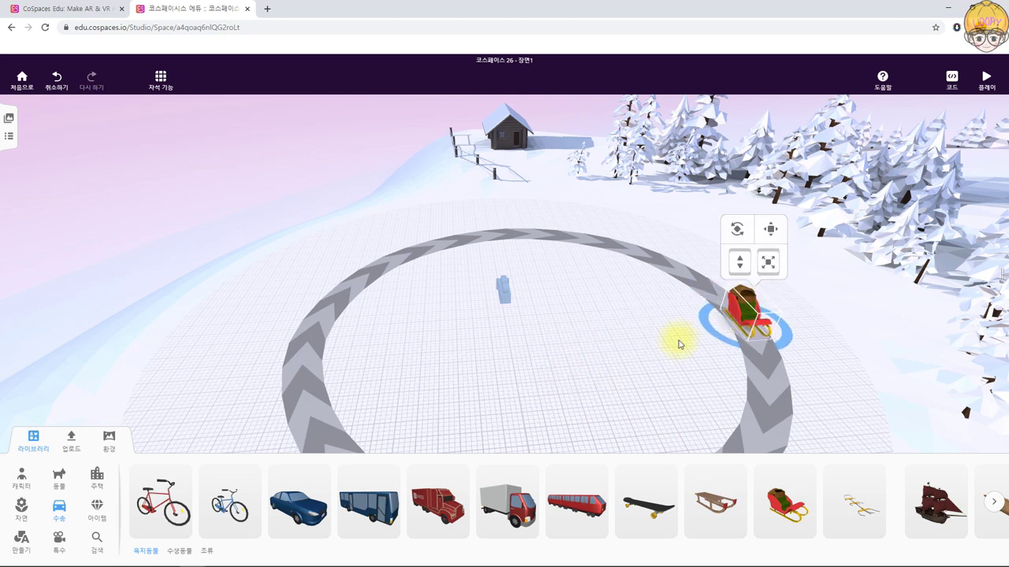
{"action": "left_click_drag", "start_coordinate": [678, 343], "coordinate": [442, 360]}
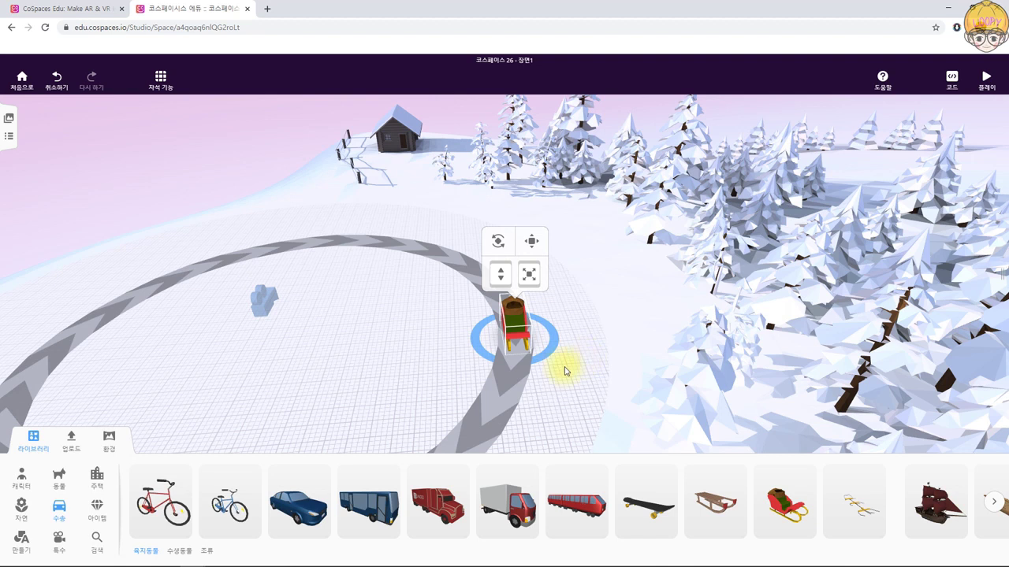
{"action": "left_click", "coordinate": [22, 540]}
{"action": "left_click_drag", "start_coordinate": [676, 483], "coordinate": [568, 335]}
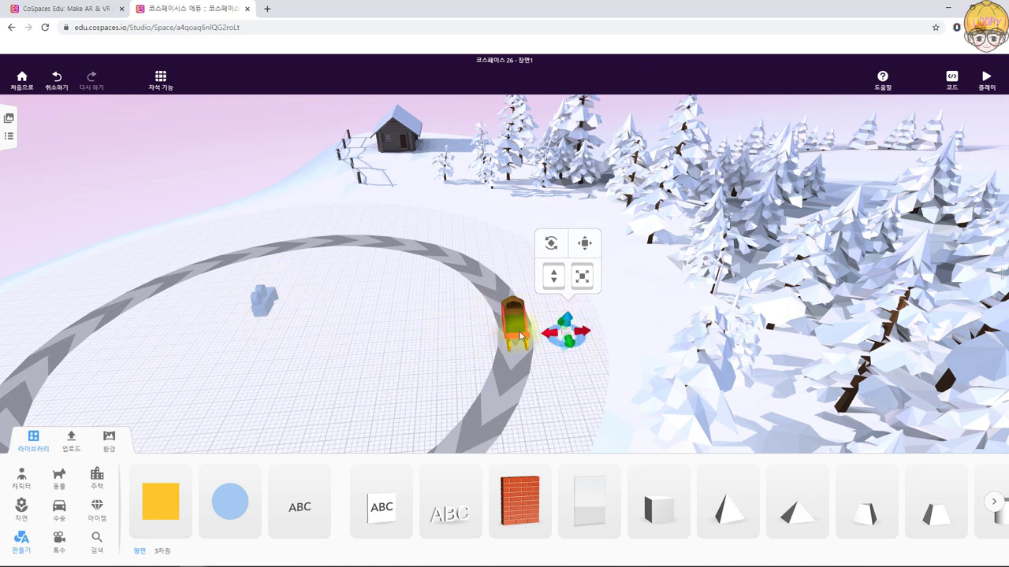
{"action": "left_click_drag", "start_coordinate": [380, 368], "coordinate": [519, 347]}
{"action": "left_click", "coordinate": [539, 309]}
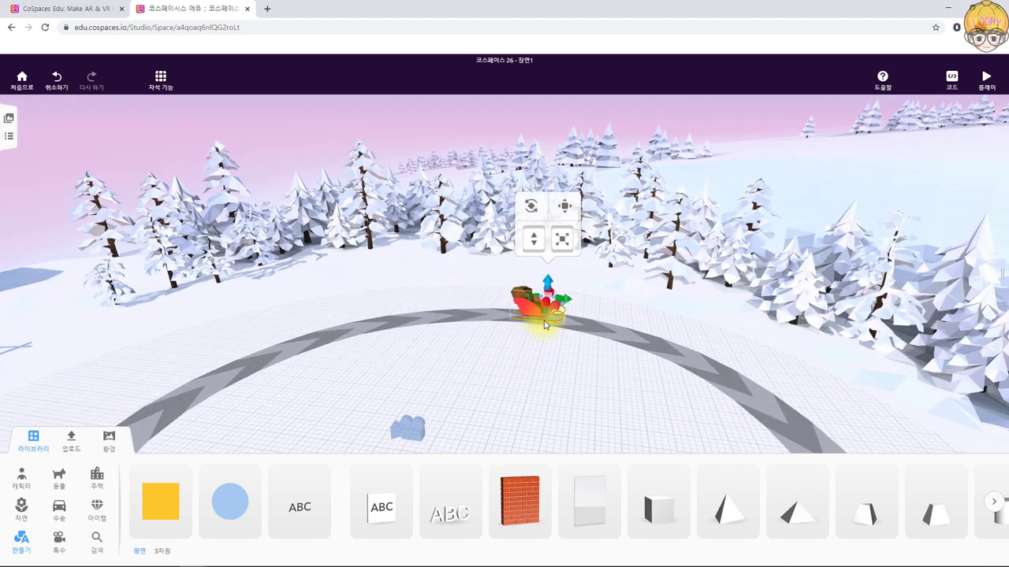
{"action": "scroll", "coordinate": [543, 323], "scroll_direction": "up", "scroll_amount": 5}
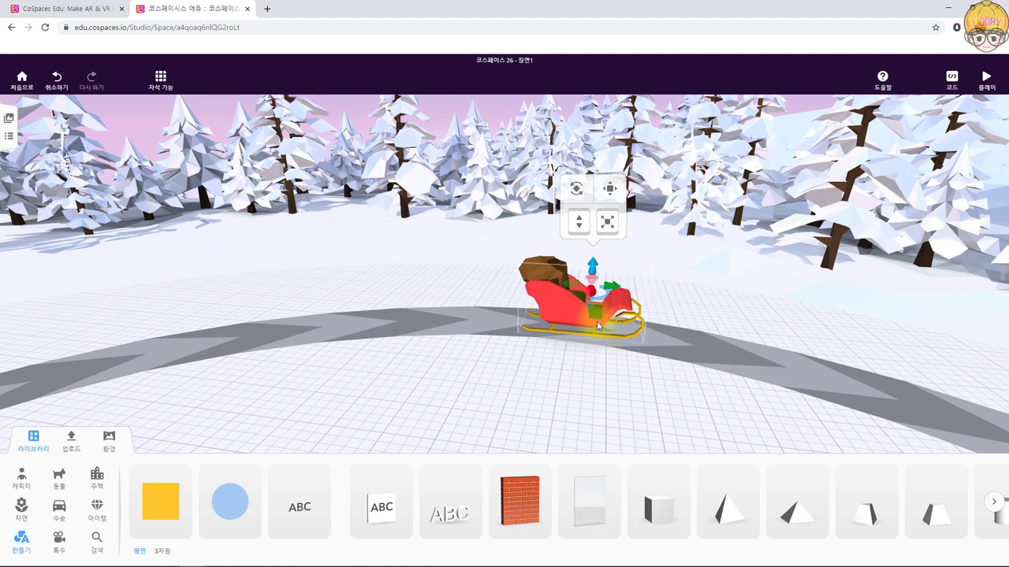
{"action": "left_click_drag", "start_coordinate": [589, 389], "coordinate": [580, 368]}
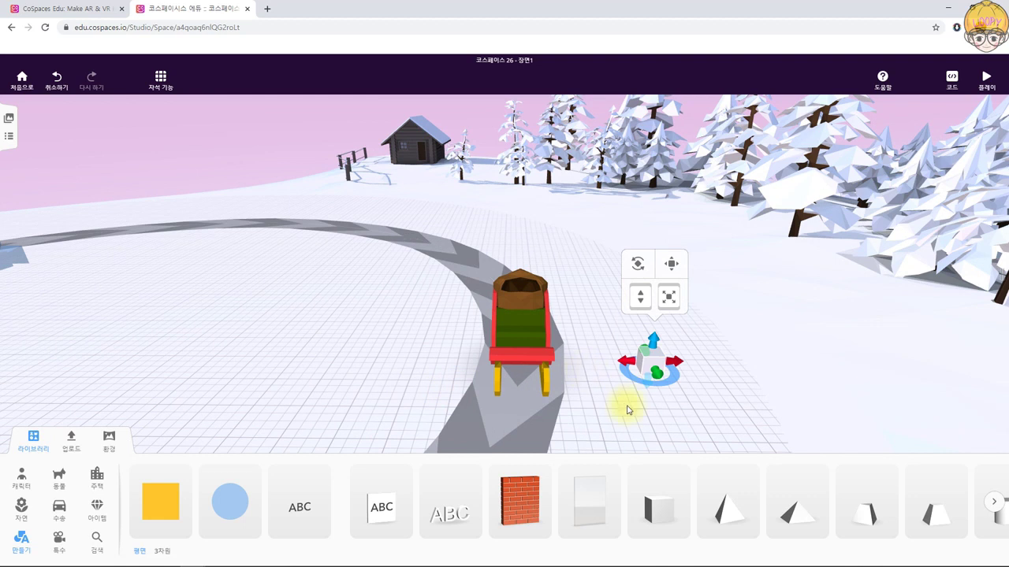
{"action": "scroll", "coordinate": [628, 410], "scroll_direction": "down", "scroll_amount": 3}
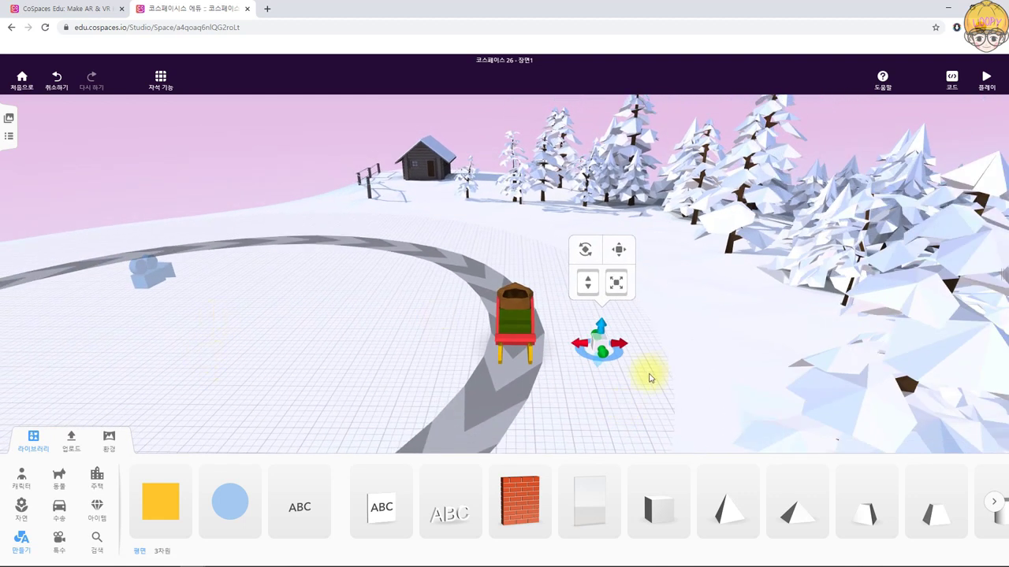
{"action": "key", "text": "Delete"}
Place a block with sloped sides beside the sleigh and stretch it into a long, wide platform along the path
{"action": "left_click_drag", "start_coordinate": [935, 520], "coordinate": [587, 368]}
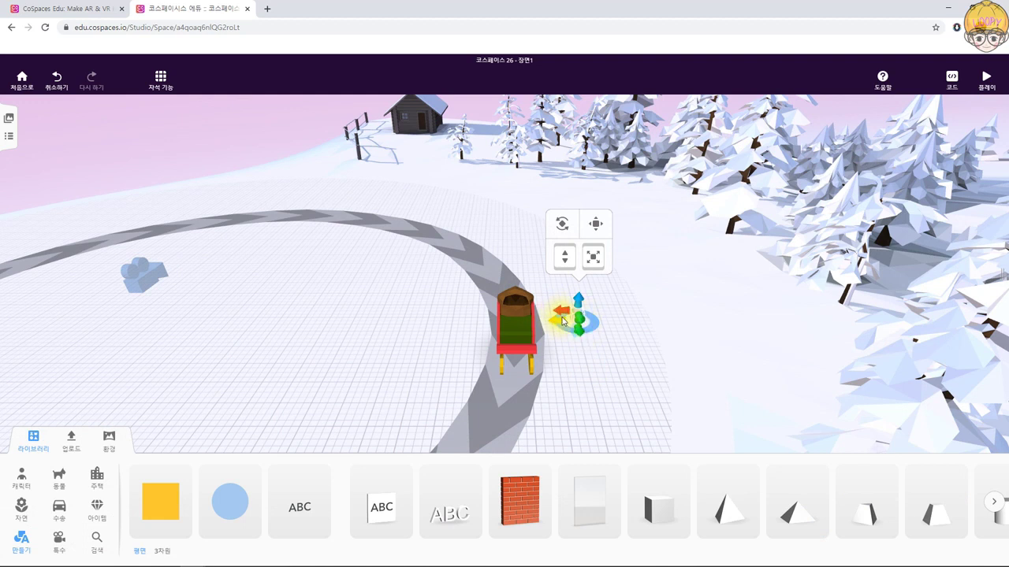
{"action": "left_click_drag", "start_coordinate": [566, 316], "coordinate": [606, 455]}
{"action": "left_click_drag", "start_coordinate": [581, 361], "coordinate": [566, 371]}
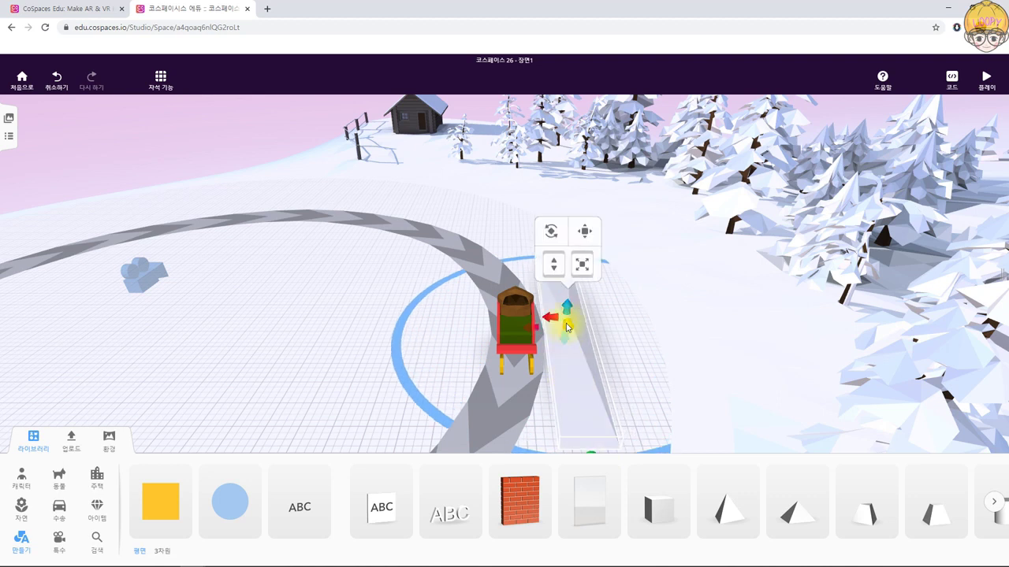
{"action": "left_click_drag", "start_coordinate": [565, 333], "coordinate": [516, 334]}
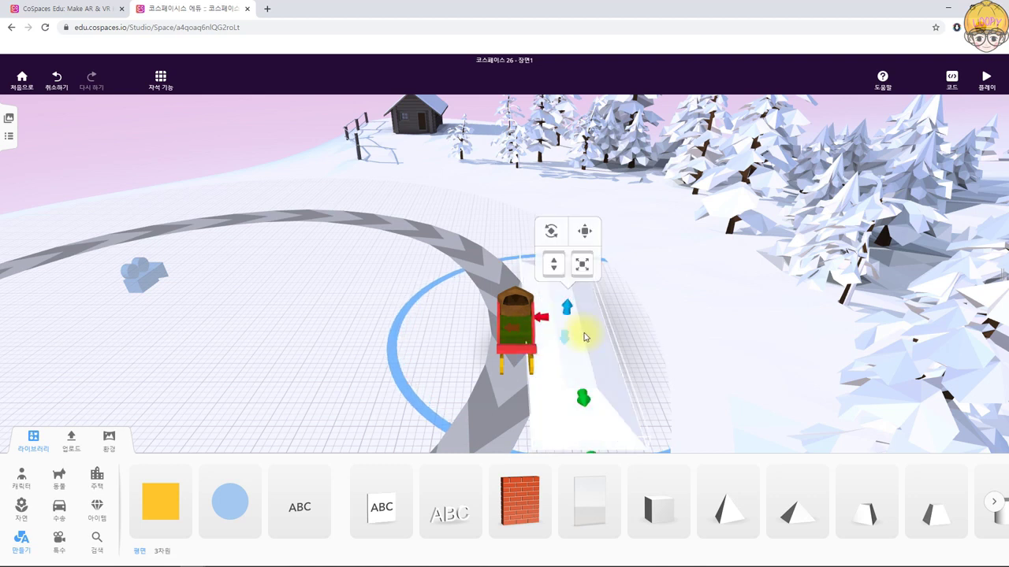
{"action": "left_click_drag", "start_coordinate": [582, 345], "coordinate": [585, 344]}
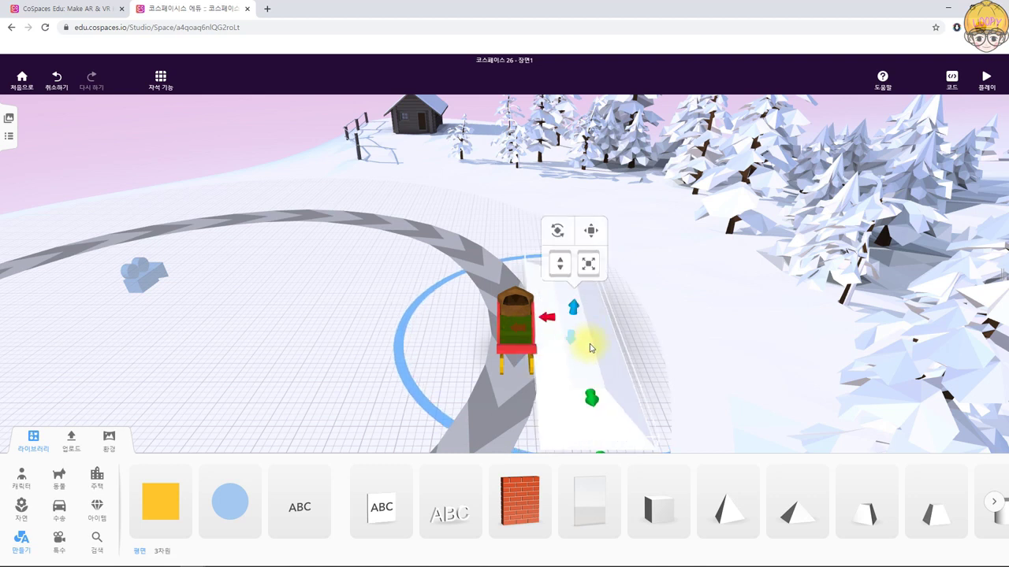
Adjust the platform's position and width so that it lies close against the outer edge of the path beside the sleigh
{"action": "left_click", "coordinate": [679, 354]}
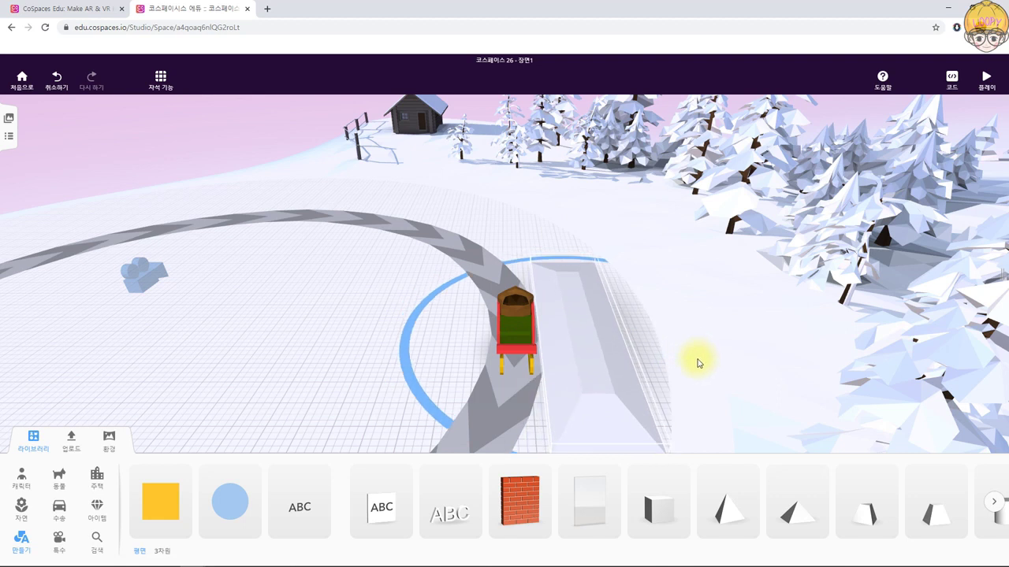
{"action": "left_click", "coordinate": [573, 352]}
{"action": "left_click", "coordinate": [594, 360]}
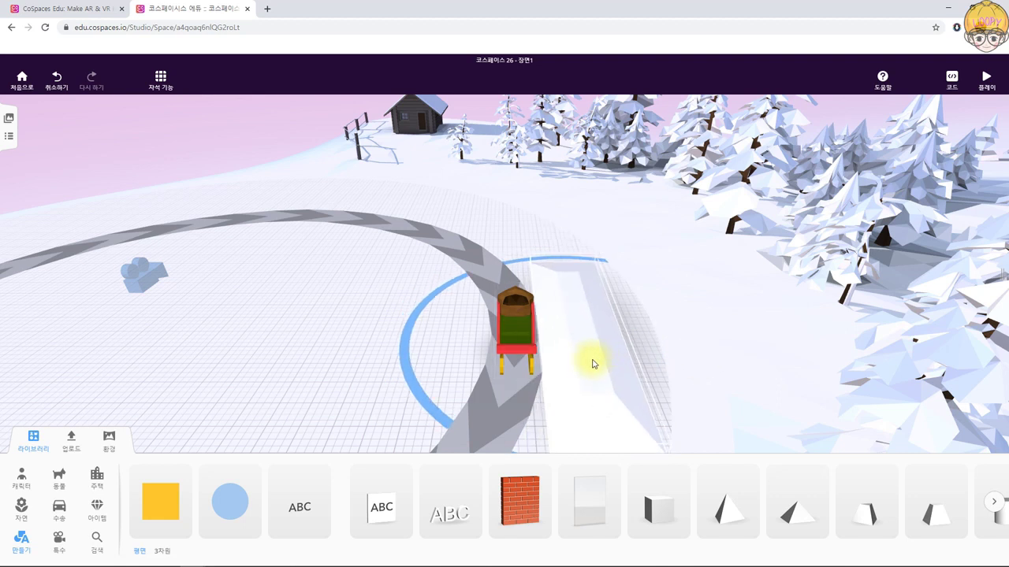
{"action": "right_click_drag", "start_coordinate": [583, 363], "coordinate": [595, 362]}
{"action": "mouse_move", "coordinate": [725, 322]}
{"action": "left_mouse_down"}
{"action": "mouse_move", "coordinate": [668, 333]}
{"action": "mouse_move", "coordinate": [715, 339]}
{"action": "mouse_move", "coordinate": [721, 326]}
{"action": "left_mouse_up"}
{"action": "right_click_drag", "start_coordinate": [457, 368], "coordinate": [334, 383]}
{"action": "left_click_drag", "start_coordinate": [569, 364], "coordinate": [564, 366]}
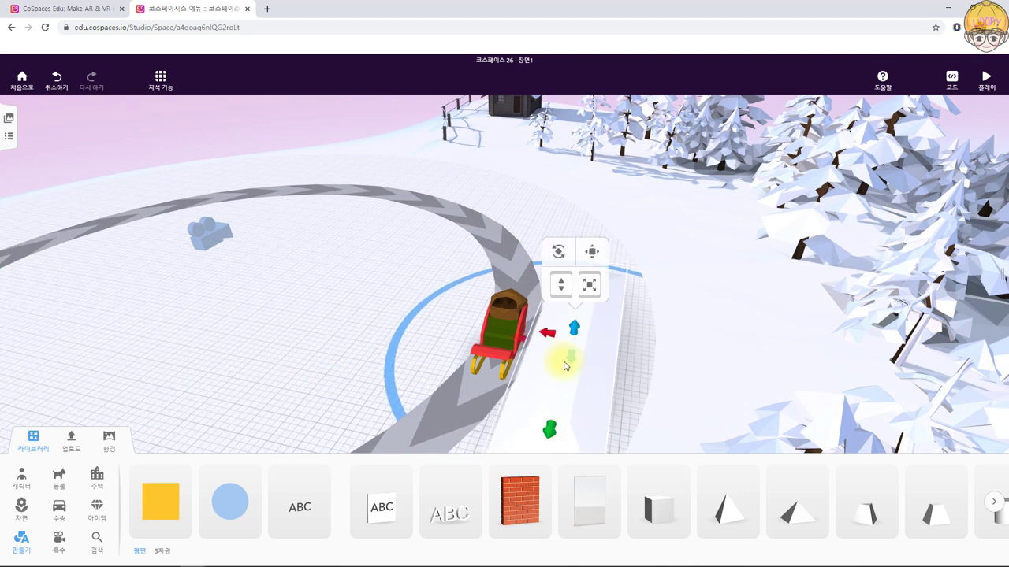
{"action": "scroll", "coordinate": [564, 365], "scroll_direction": "up", "scroll_amount": 2}
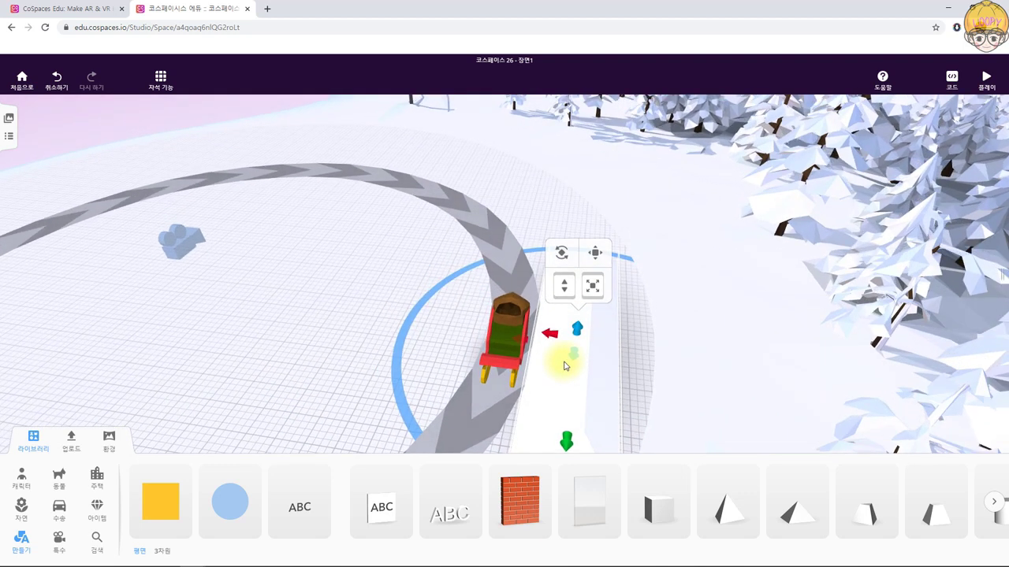
{"action": "scroll", "coordinate": [565, 366], "scroll_direction": "down", "scroll_amount": 2}
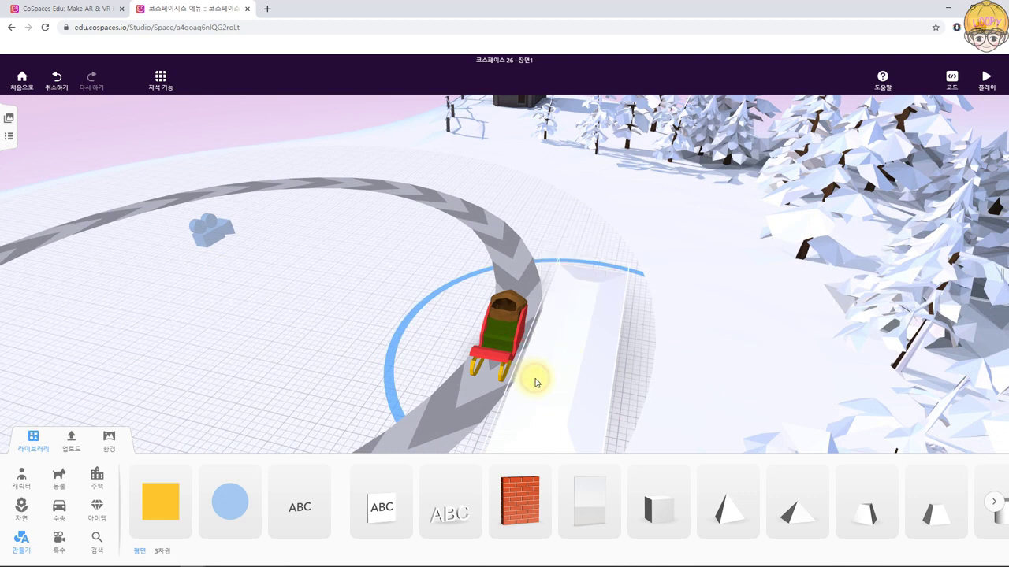
{"action": "left_click_drag", "start_coordinate": [535, 382], "coordinate": [531, 379]}
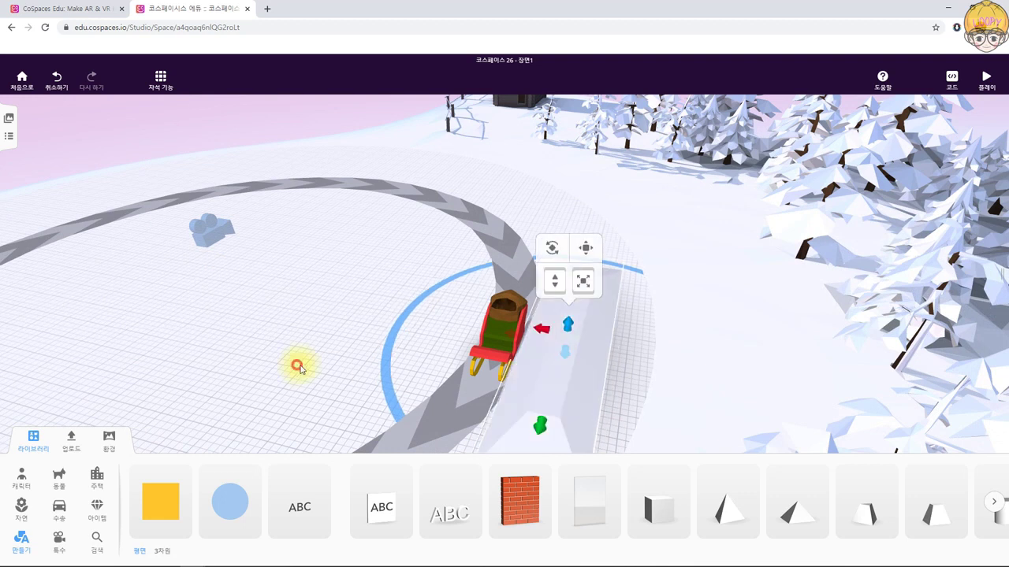
{"action": "left_click_drag", "start_coordinate": [296, 365], "coordinate": [324, 369]}
{"action": "left_click_drag", "start_coordinate": [571, 361], "coordinate": [561, 363]}
{"action": "mouse_move", "coordinate": [360, 407]}
{"action": "left_mouse_down"}
{"action": "mouse_move", "coordinate": [378, 385]}
{"action": "mouse_move", "coordinate": [370, 379]}
{"action": "mouse_move", "coordinate": [352, 395]}
{"action": "left_mouse_up"}
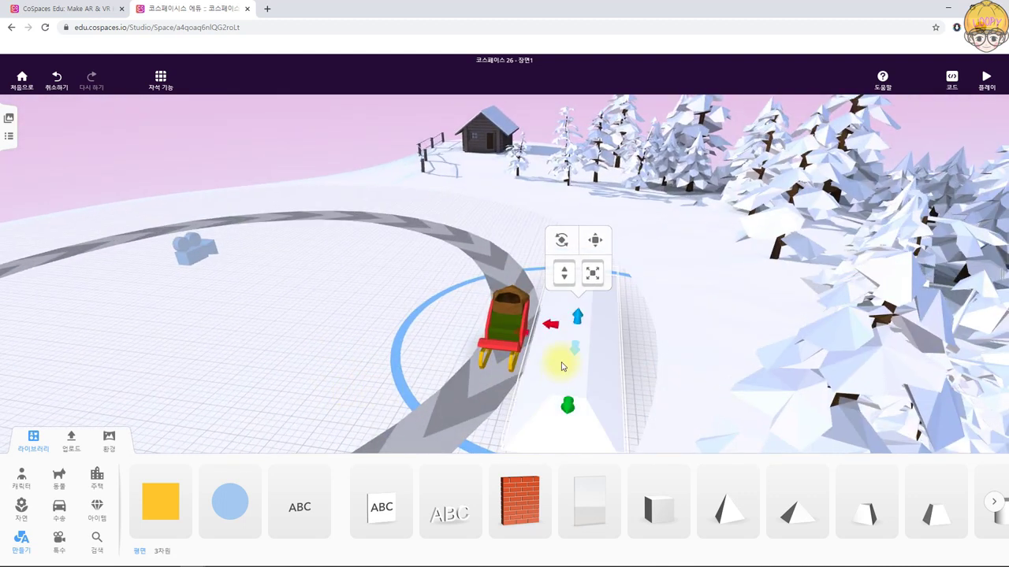
{"action": "left_click_drag", "start_coordinate": [550, 324], "coordinate": [545, 329]}
Move the camera onto the platform next to the sleigh and activate its rotation mode
{"action": "left_click_drag", "start_coordinate": [192, 246], "coordinate": [599, 343]}
{"action": "left_click", "coordinate": [559, 232]}
{"action": "left_click_drag", "start_coordinate": [462, 354], "coordinate": [402, 350]}
{"action": "left_click", "coordinate": [726, 314]}
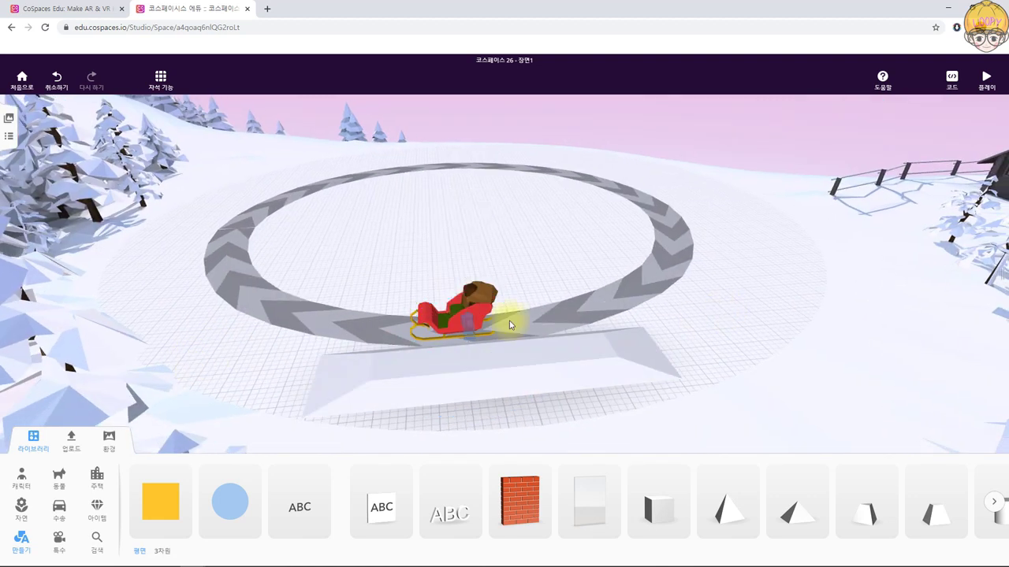
{"action": "left_click", "coordinate": [460, 339]}
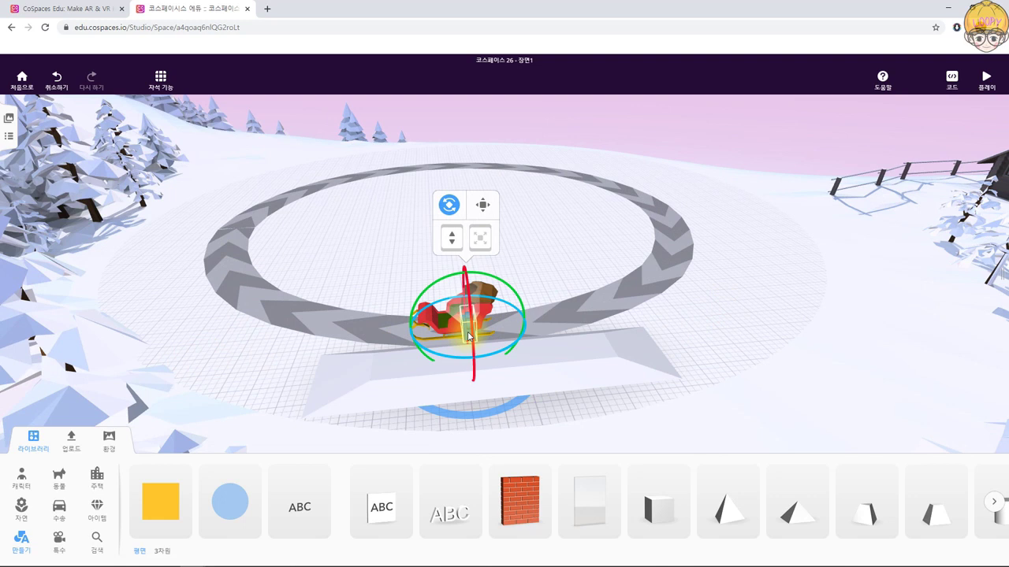
{"action": "left_click", "coordinate": [753, 323]}
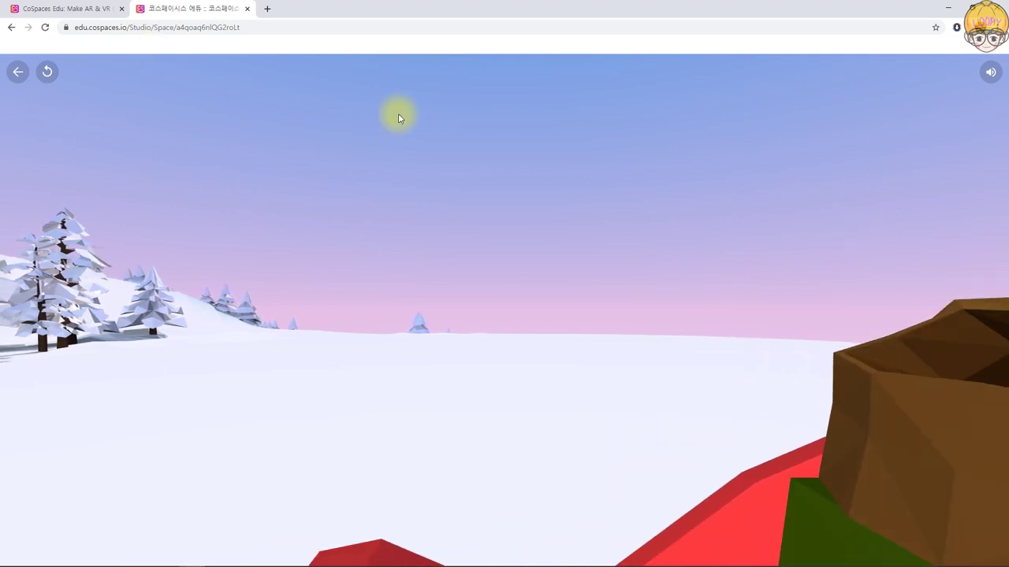
Stop the preview and slightly adjust the platform's width on the side facing the sleigh
{"action": "left_click", "coordinate": [19, 74]}
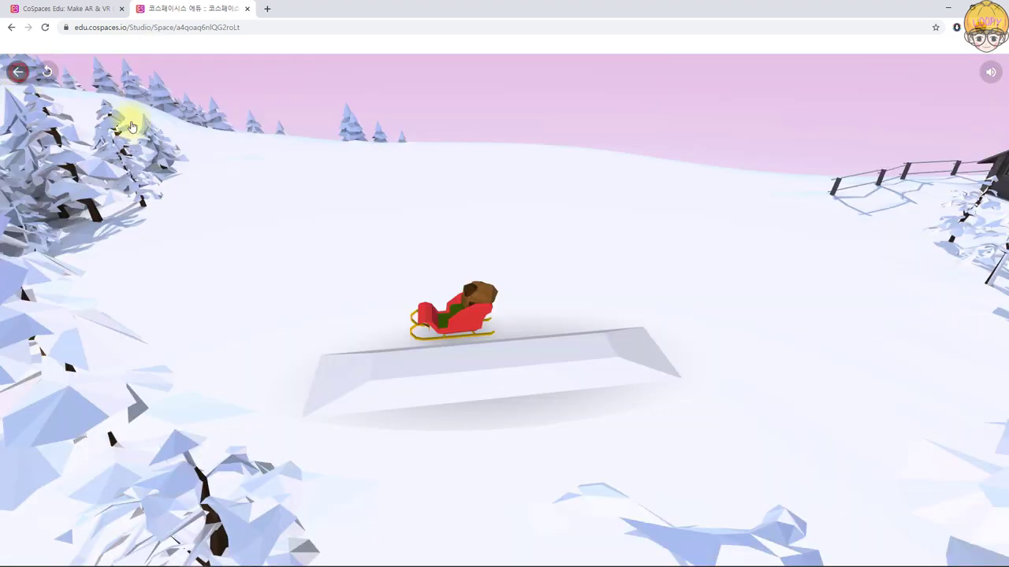
{"action": "left_click", "coordinate": [452, 364]}
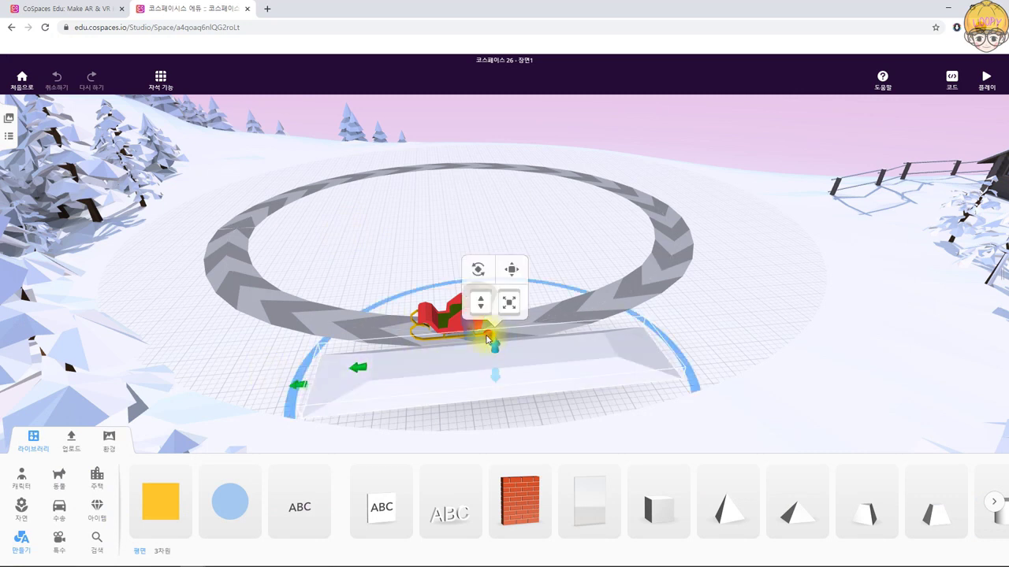
{"action": "left_click_drag", "start_coordinate": [486, 337], "coordinate": [491, 338]}
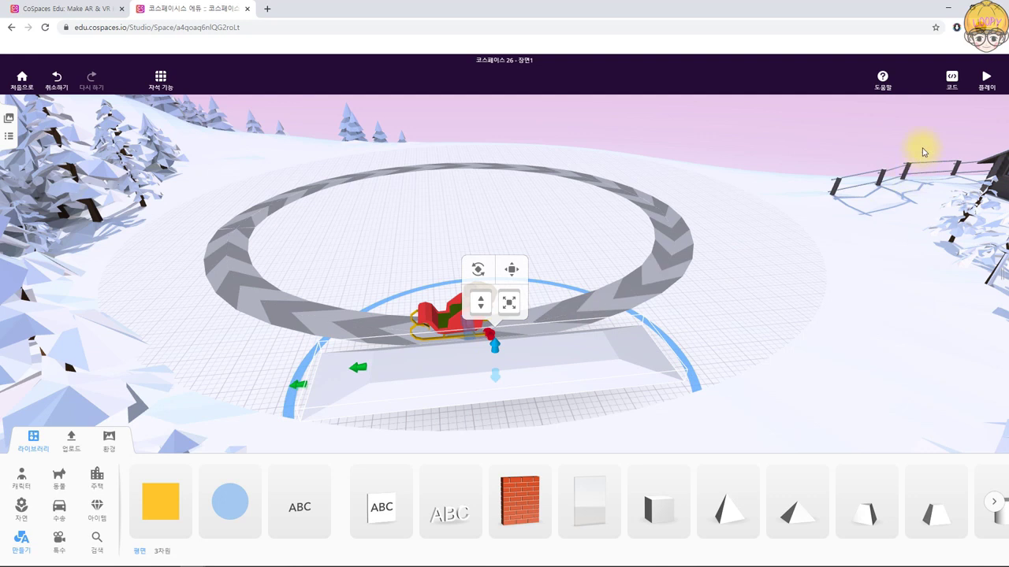
Play the scene and try walking the camera from the platform into the sleigh while looking around
{"action": "left_click", "coordinate": [987, 82]}
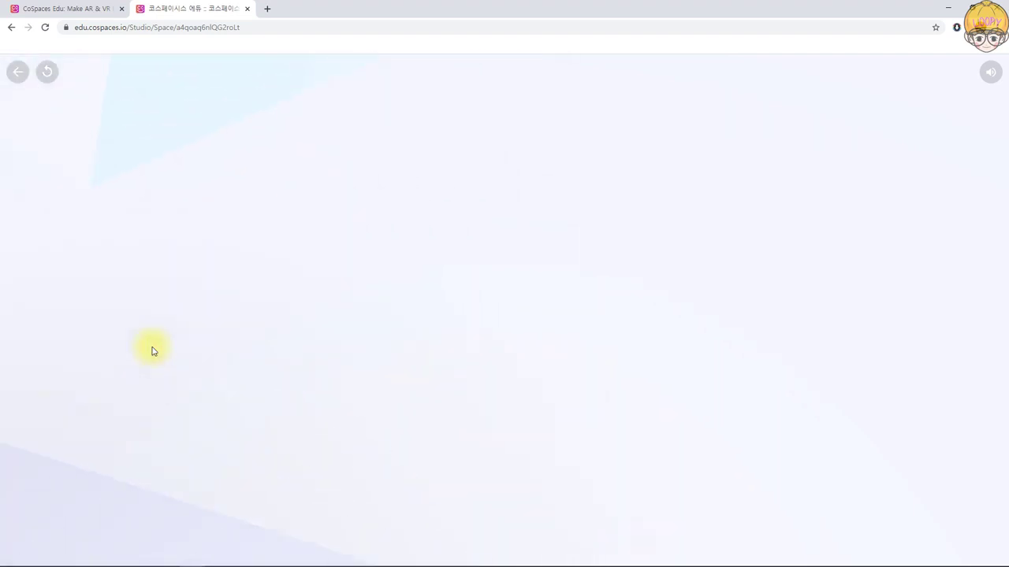
{"action": "left_click", "coordinate": [152, 347]}
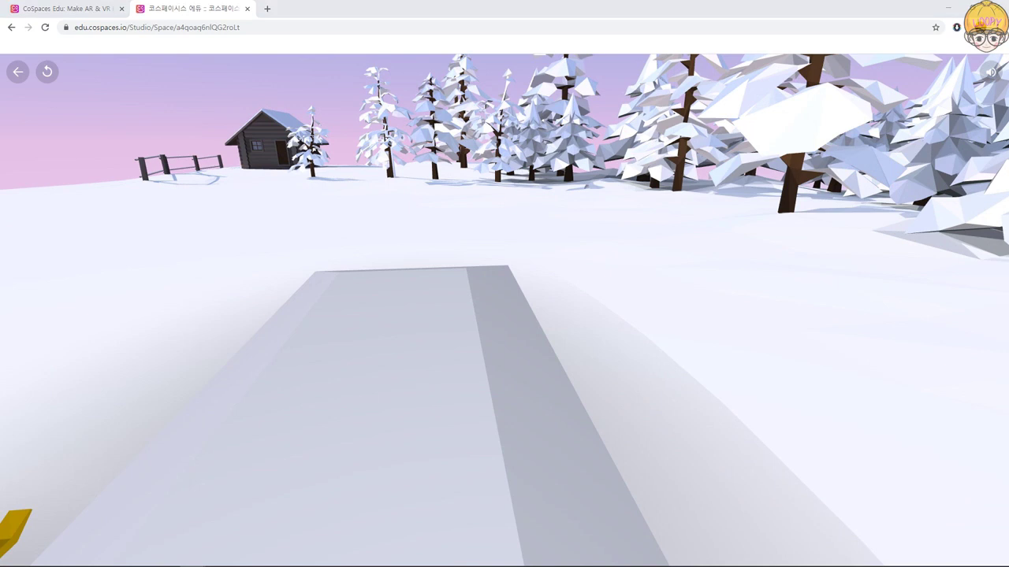
{"action": "left_click_drag", "start_coordinate": [310, 280], "coordinate": [153, 304]}
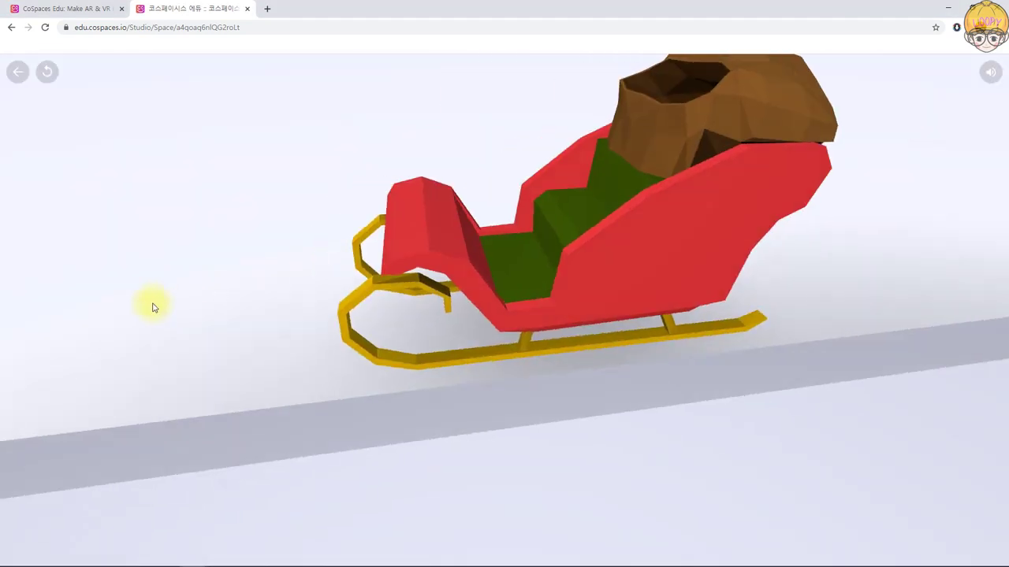
{"action": "key", "text": "Right"}
{"action": "key", "text": "Up"}
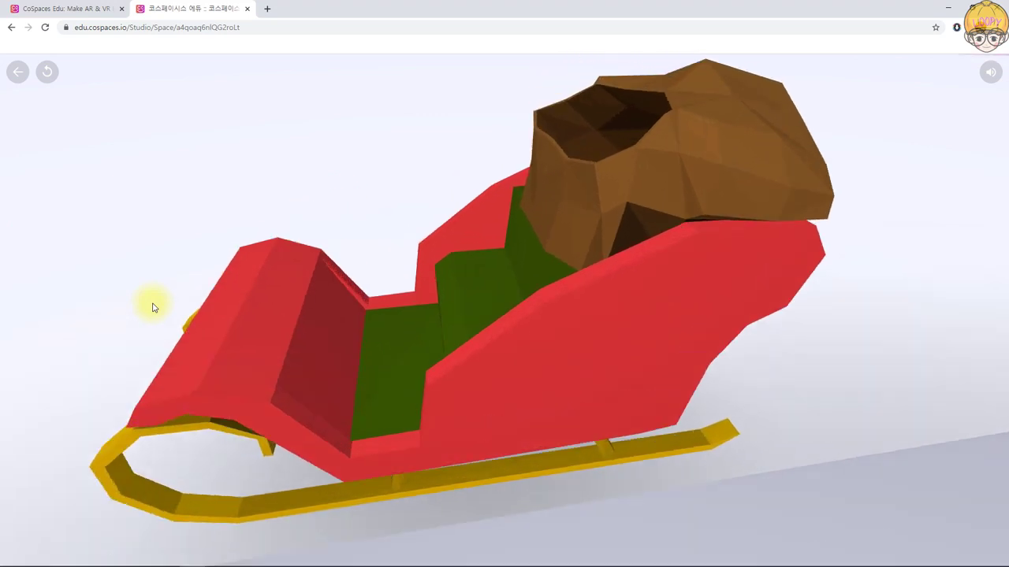
{"action": "key", "text": "Left"}
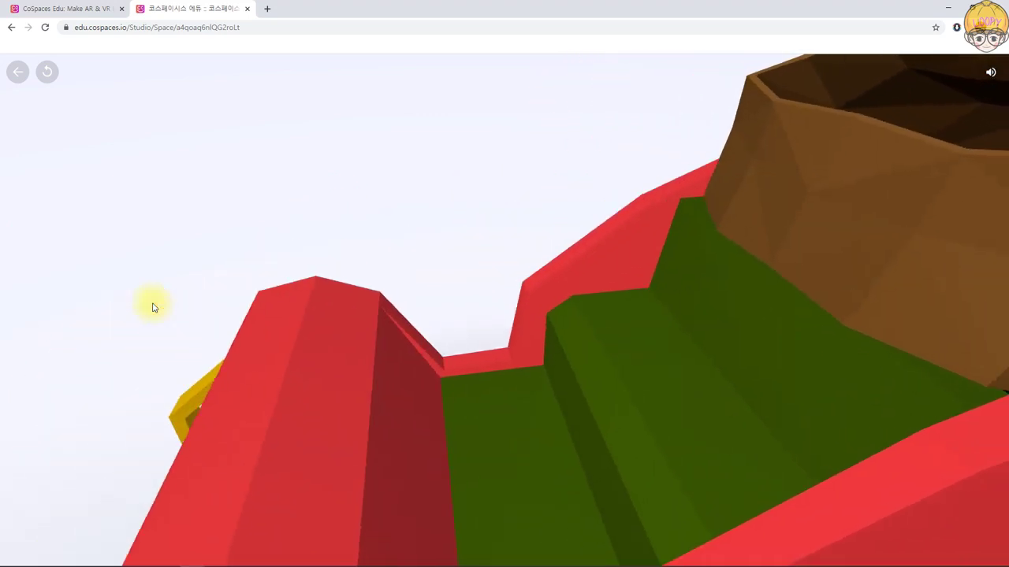
{"action": "key", "text": "Right"}
{"action": "key", "text": "Left"}
{"action": "key", "text": "Right"}
{"action": "key", "text": "Left"}
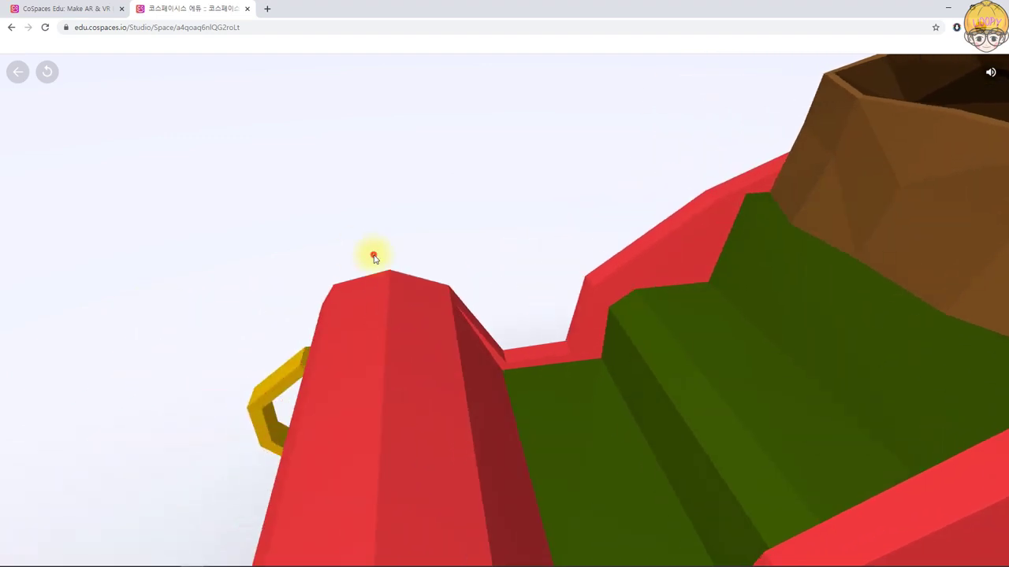
{"action": "key", "text": "Down"}
{"action": "key", "text": "Right"}
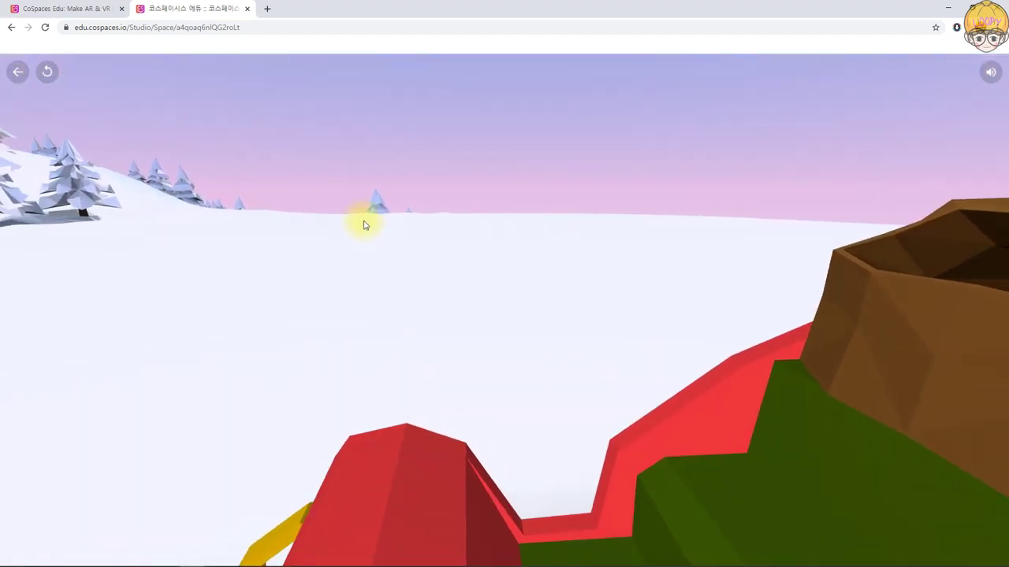
{"action": "key", "text": "Left"}
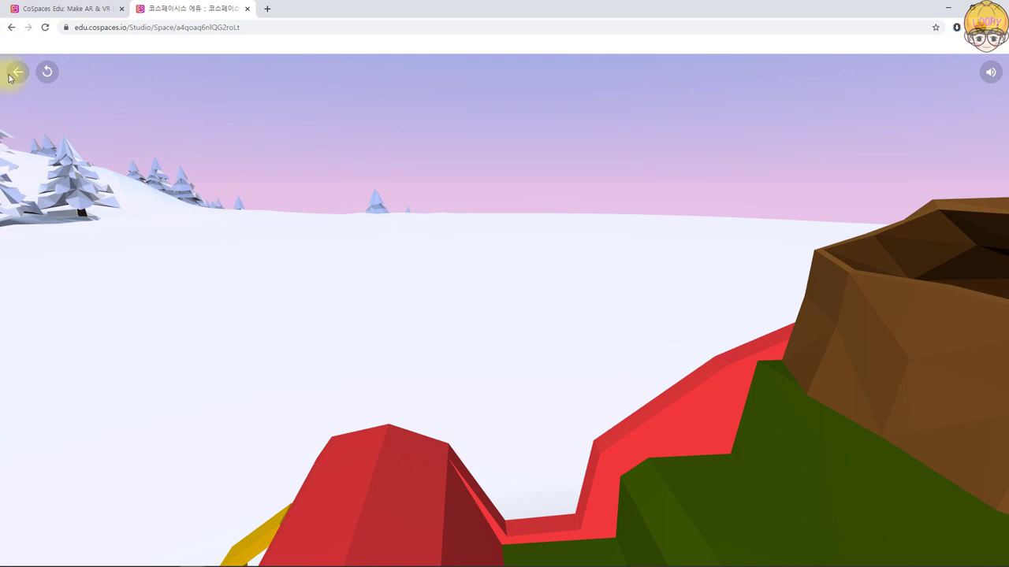
{"action": "left_click", "coordinate": [19, 74]}
Widen the platform a little further toward the sleigh so that the gap between them narrows
{"action": "left_click_drag", "start_coordinate": [263, 354], "coordinate": [379, 362]}
{"action": "left_click", "coordinate": [589, 354]}
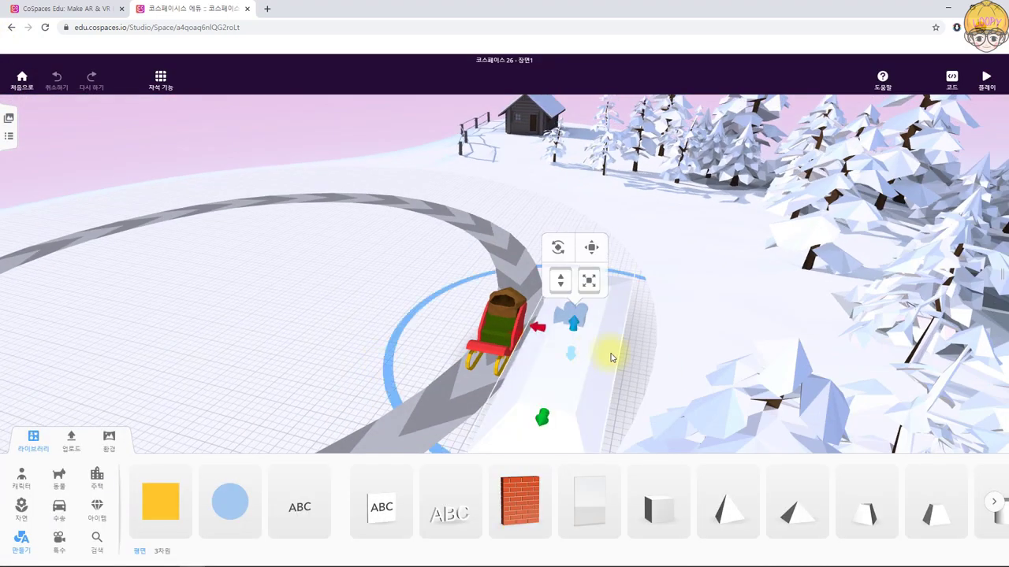
{"action": "left_click_drag", "start_coordinate": [515, 341], "coordinate": [534, 333]}
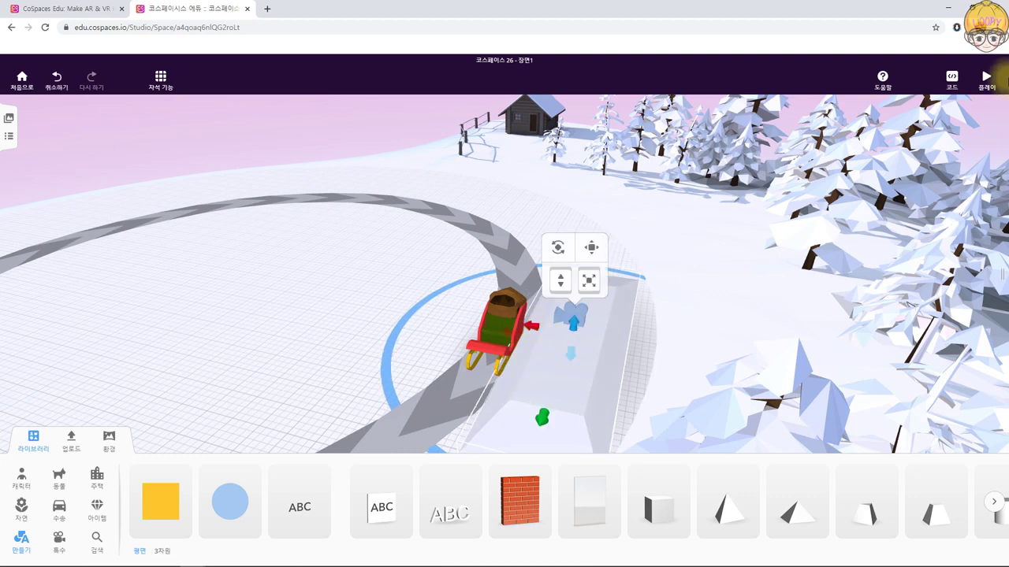
Play the scene again and check boarding the sleigh from the widened platform
{"action": "left_click", "coordinate": [1001, 88]}
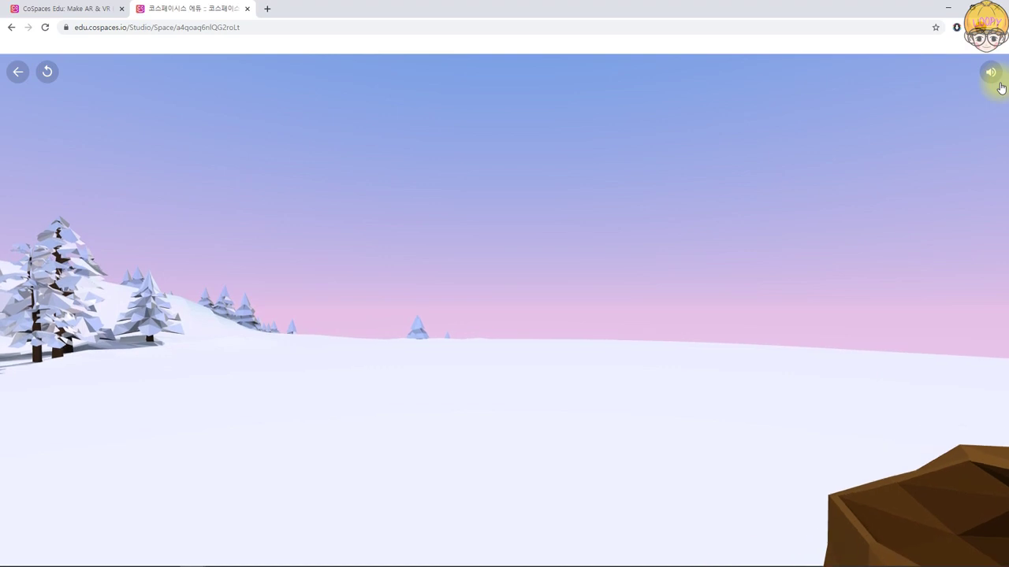
{"action": "left_click", "coordinate": [480, 400]}
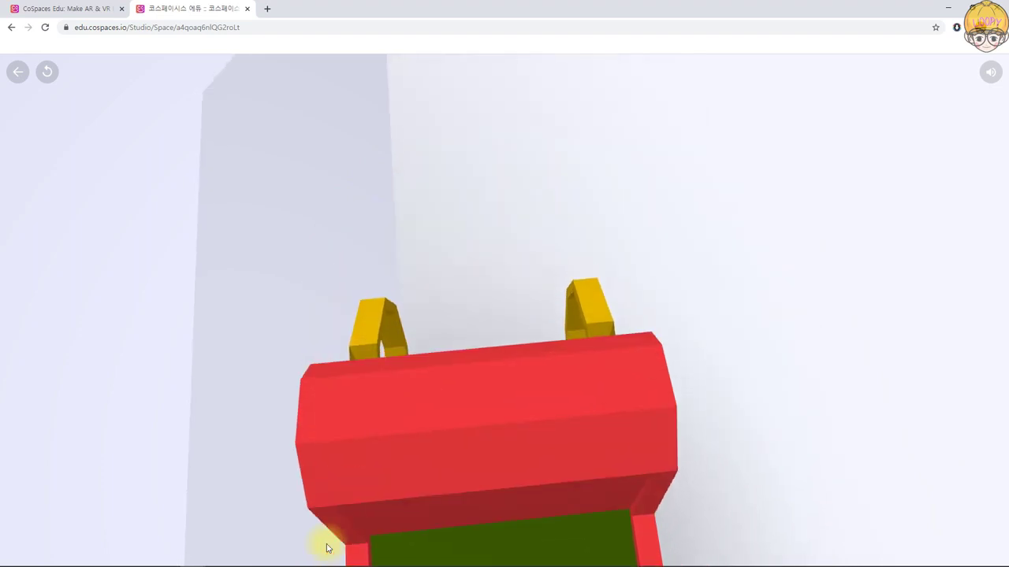
{"action": "left_click_drag", "start_coordinate": [328, 548], "coordinate": [419, 414]}
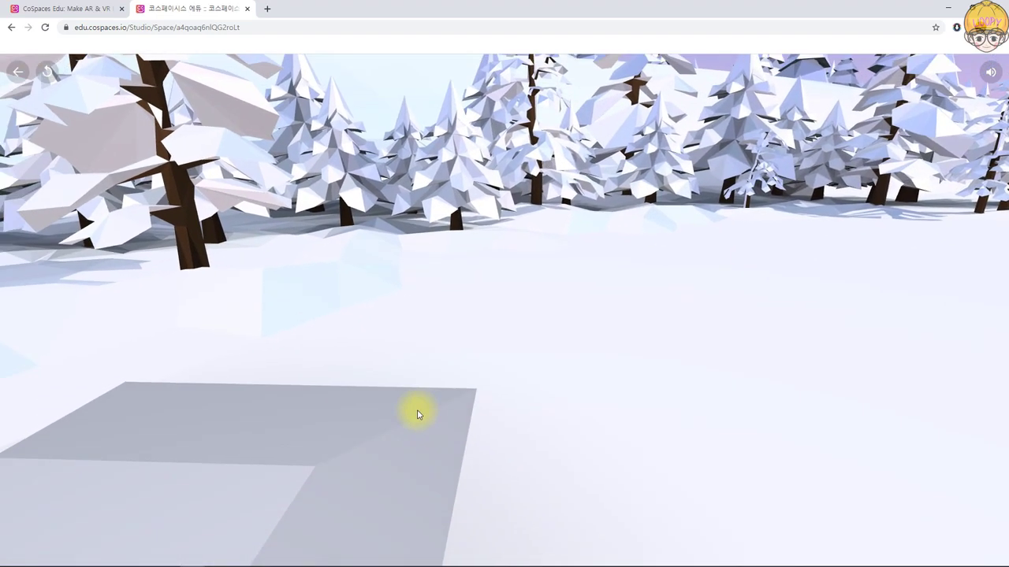
{"action": "left_click_drag", "start_coordinate": [536, 446], "coordinate": [554, 451]}
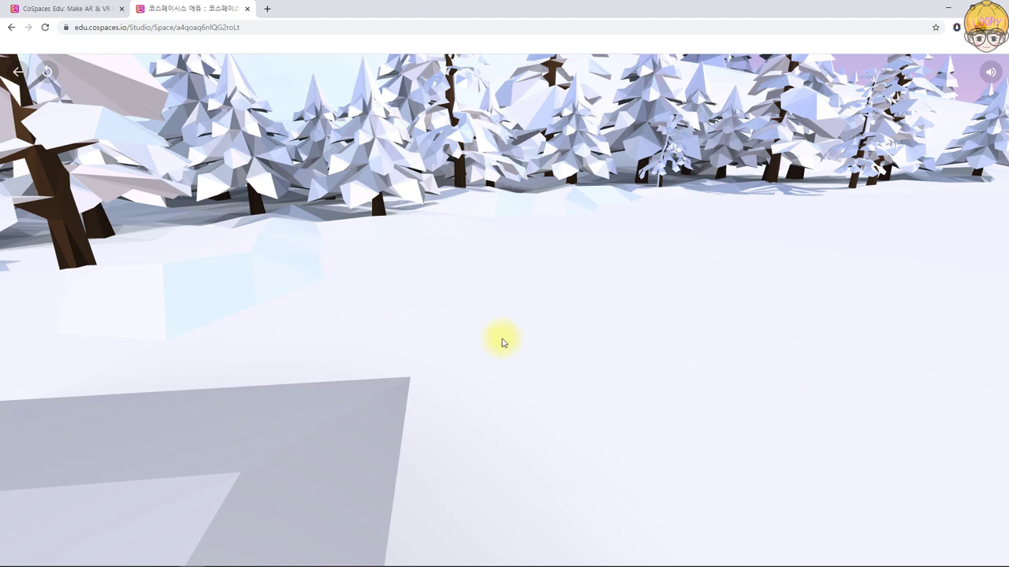
{"action": "left_click", "coordinate": [19, 73]}
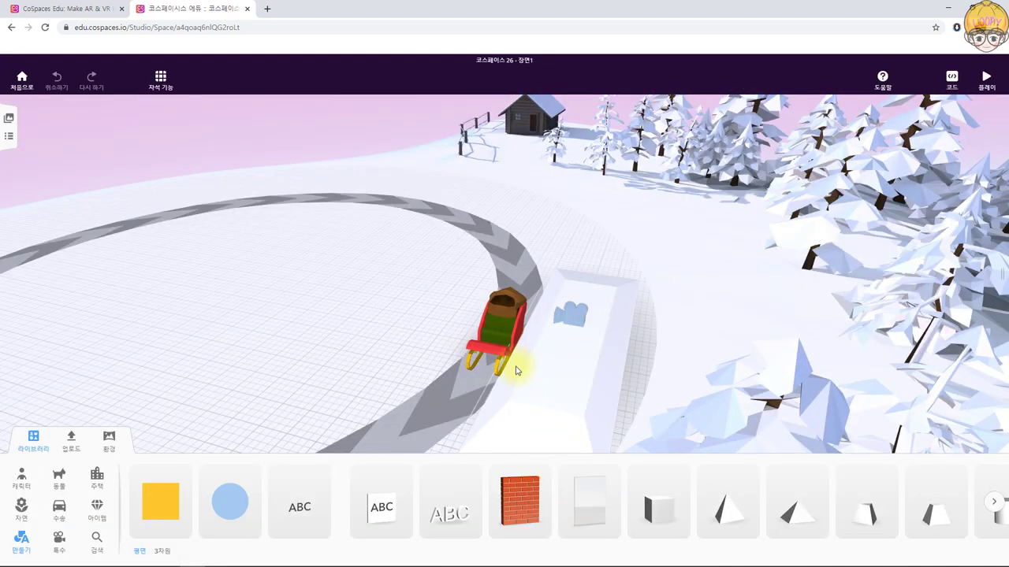
Rename the sleigh as 썰매 and make it available in CoBlocks
{"action": "left_click", "coordinate": [42, 446]}
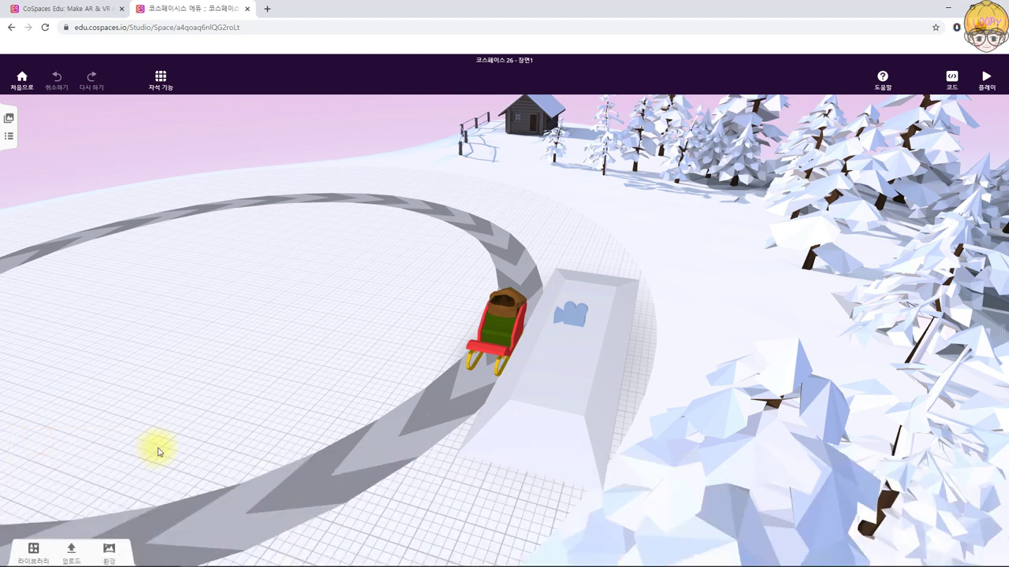
{"action": "left_click", "coordinate": [499, 323]}
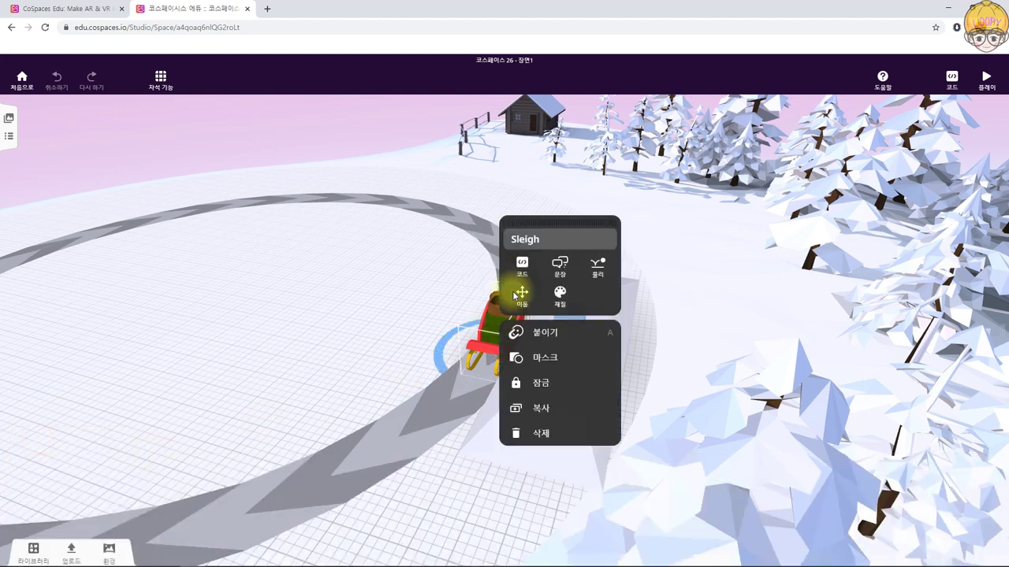
{"action": "left_click", "coordinate": [526, 239]}
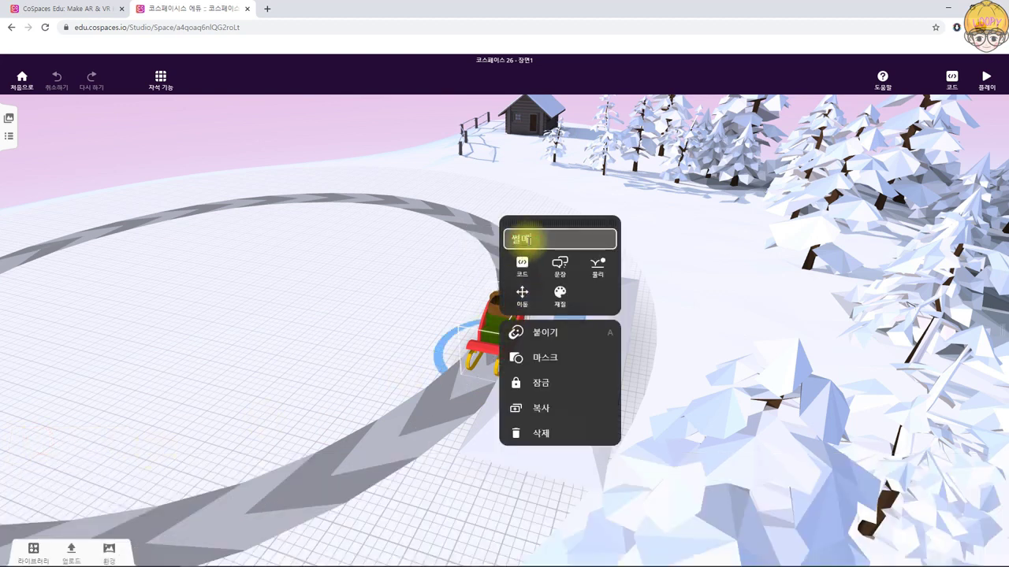
{"action": "left_click", "coordinate": [522, 266]}
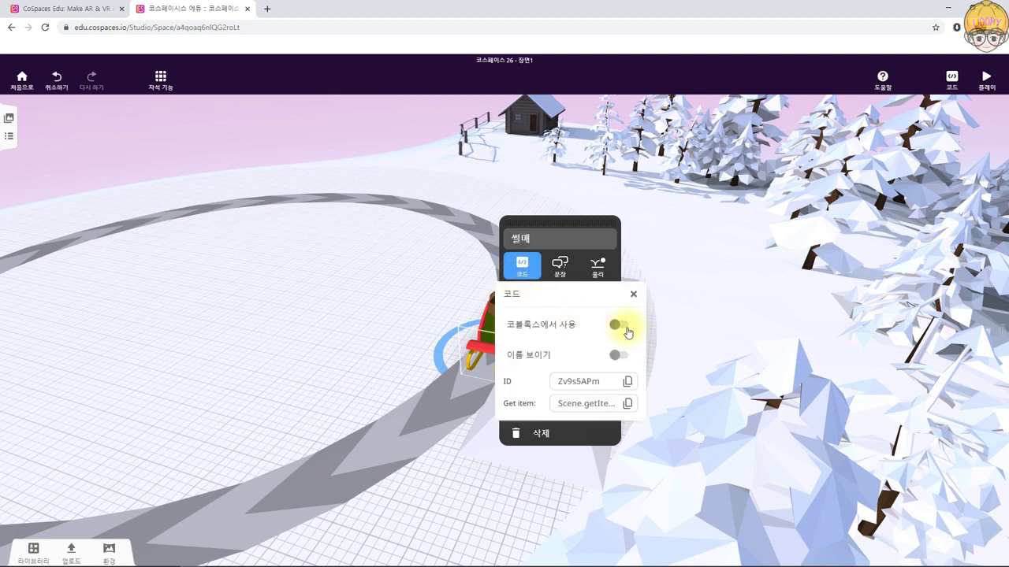
{"action": "left_click", "coordinate": [338, 323]}
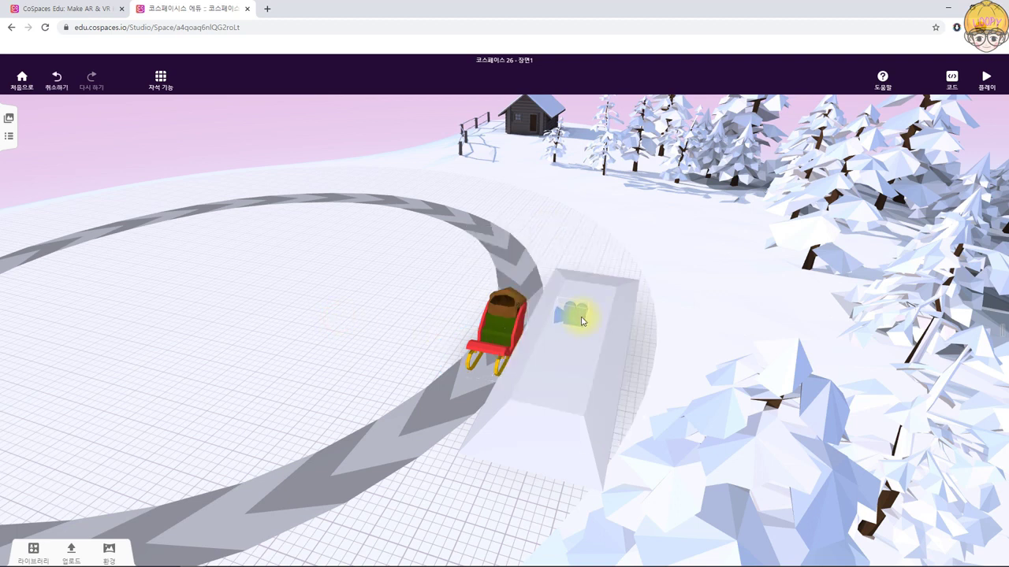
Rename the camera as 카메라 and make it available in CoBlocks
{"action": "left_click", "coordinate": [582, 318]}
{"action": "left_click", "coordinate": [613, 236]}
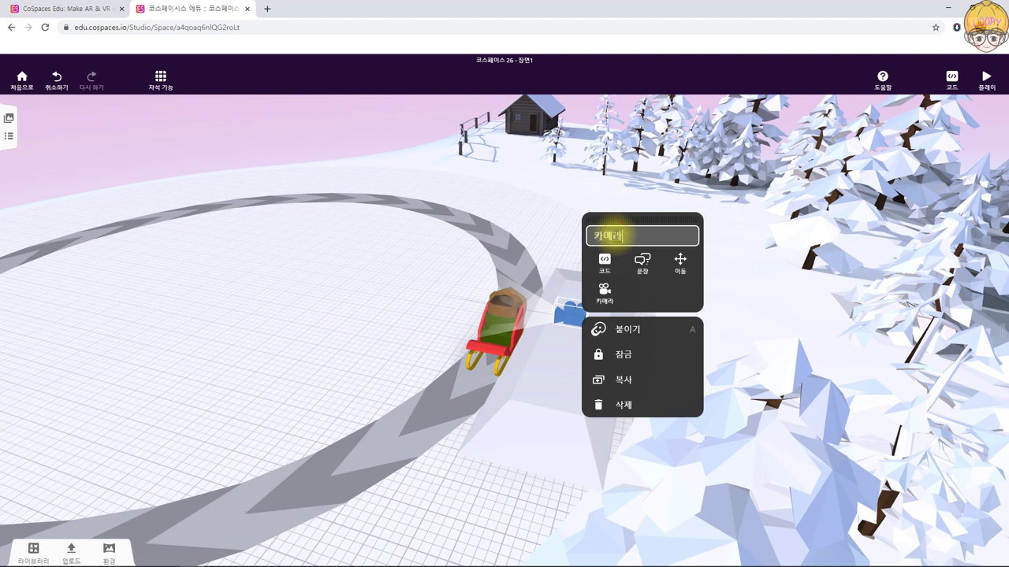
{"action": "left_click", "coordinate": [603, 264]}
{"action": "left_click", "coordinate": [320, 338]}
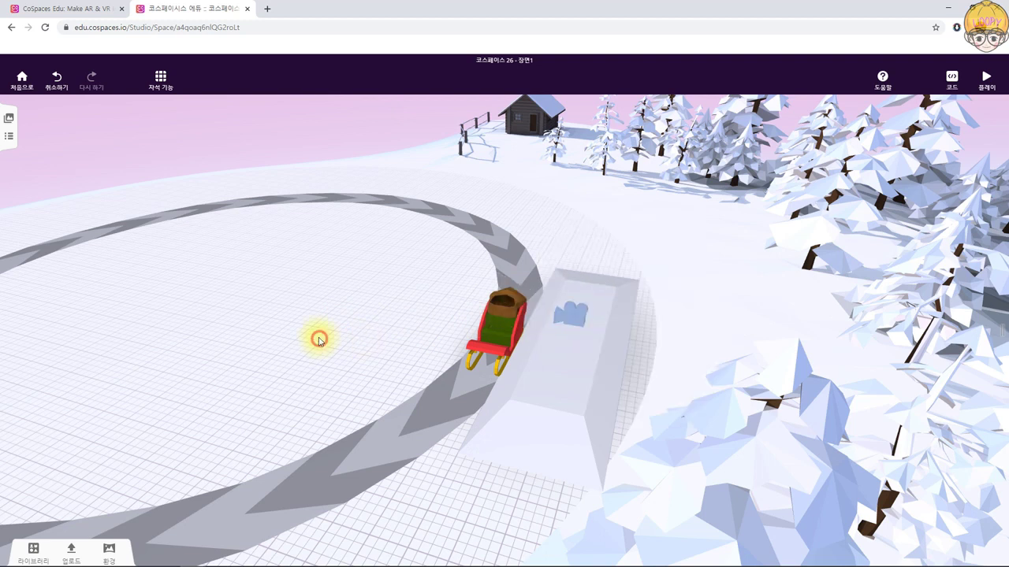
Apply the white, snow-like texture to the sloped platform beside the path
{"action": "left_click", "coordinate": [546, 372]}
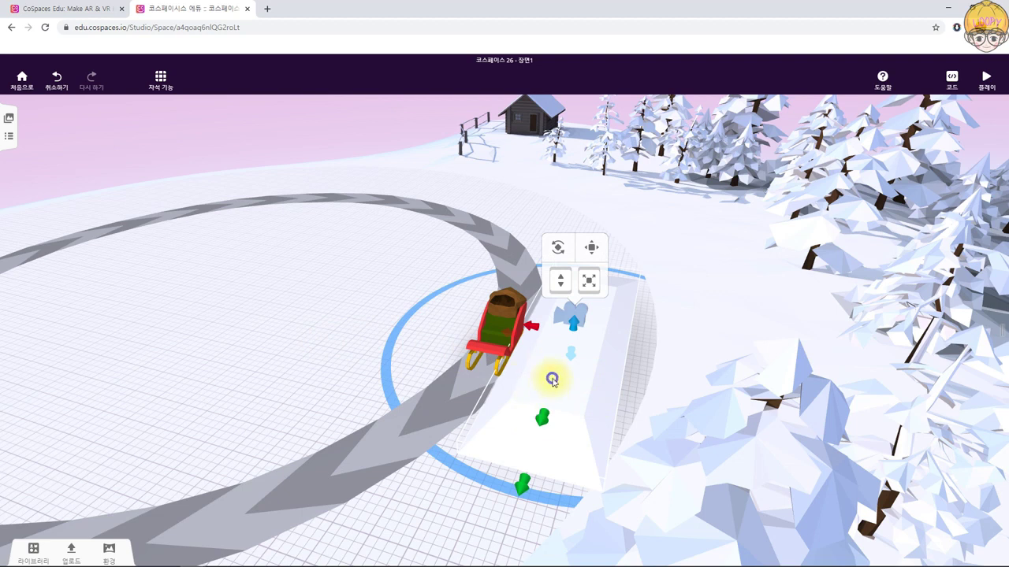
{"action": "right_click", "coordinate": [551, 381]}
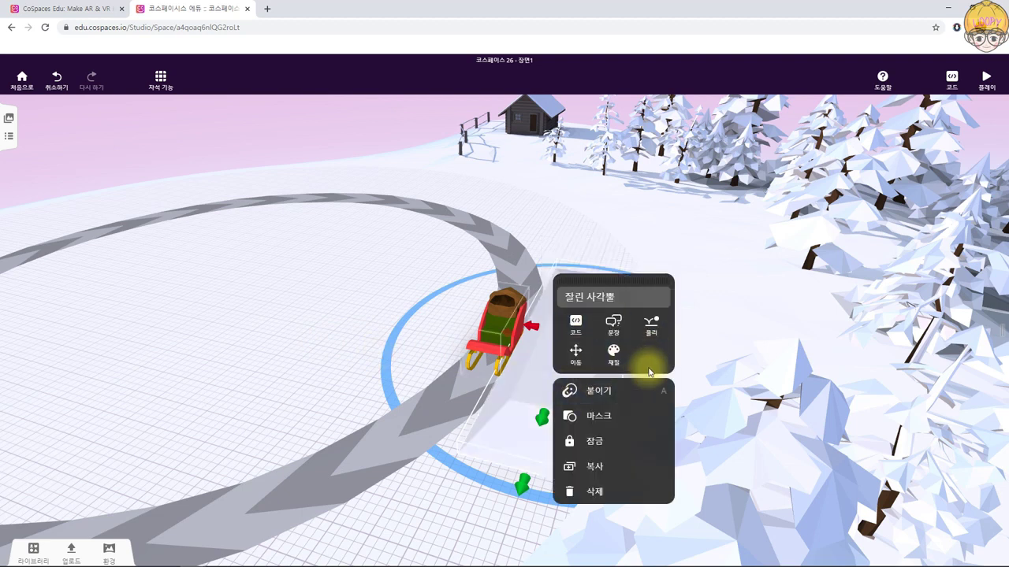
{"action": "left_click", "coordinate": [613, 355]}
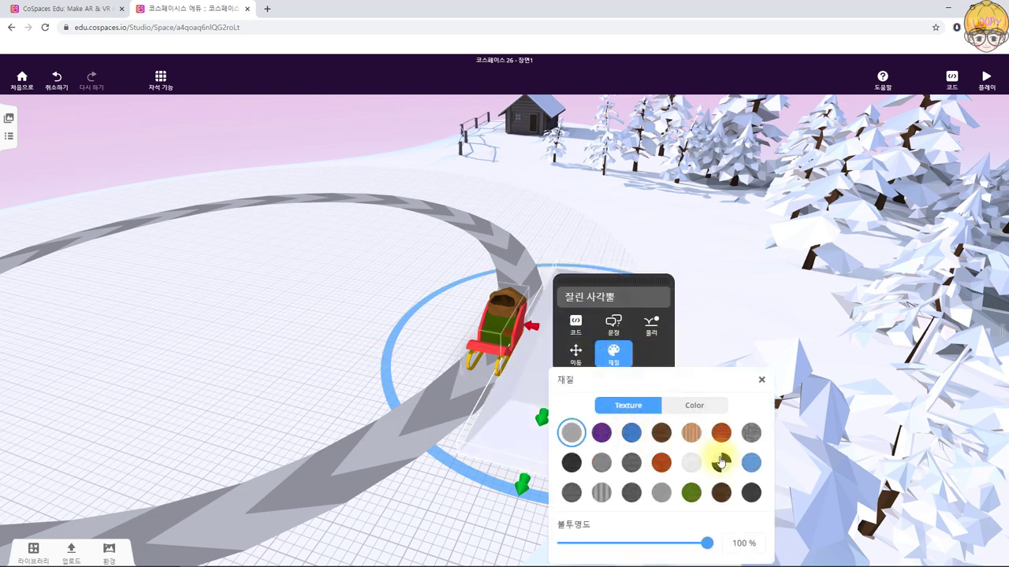
{"action": "left_click", "coordinate": [688, 464]}
{"action": "left_click", "coordinate": [231, 402]}
{"action": "left_click_drag", "start_coordinate": [230, 402], "coordinate": [247, 389]}
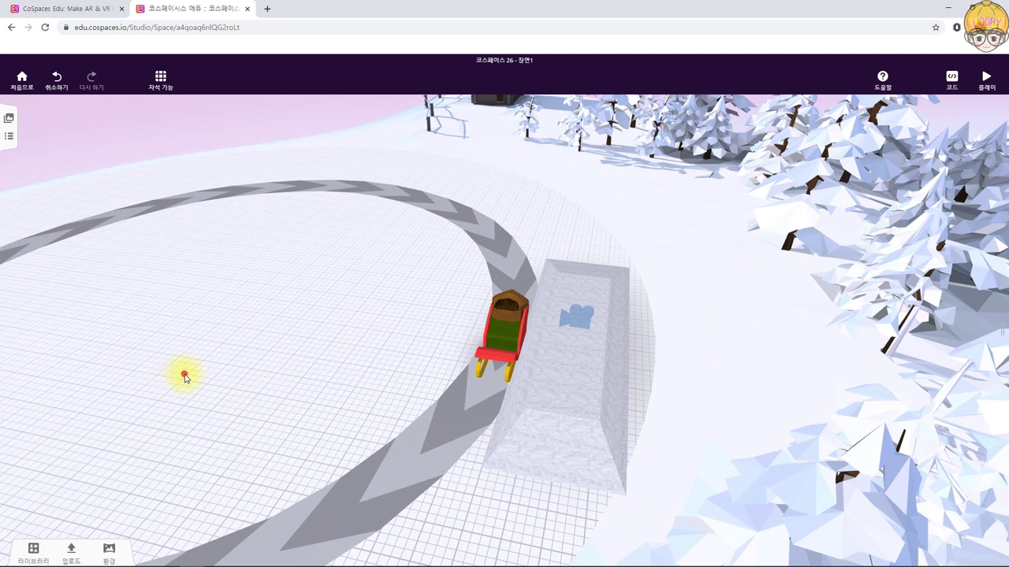
Place a white rock from the nature objects inside the circular path and enlarge it
{"action": "left_click_drag", "start_coordinate": [186, 376], "coordinate": [124, 395]}
{"action": "left_click", "coordinate": [34, 552]}
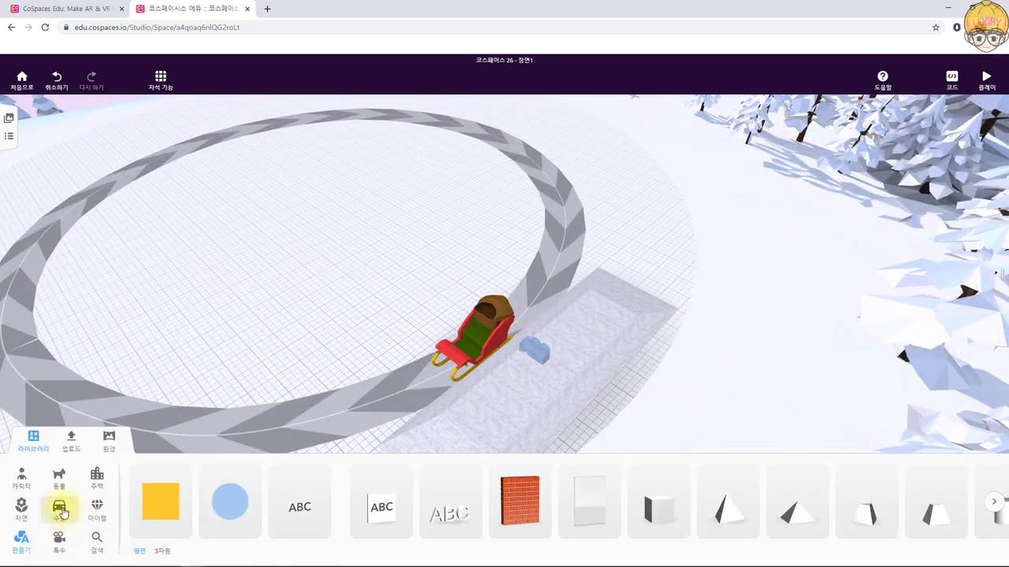
{"action": "left_click", "coordinate": [12, 516]}
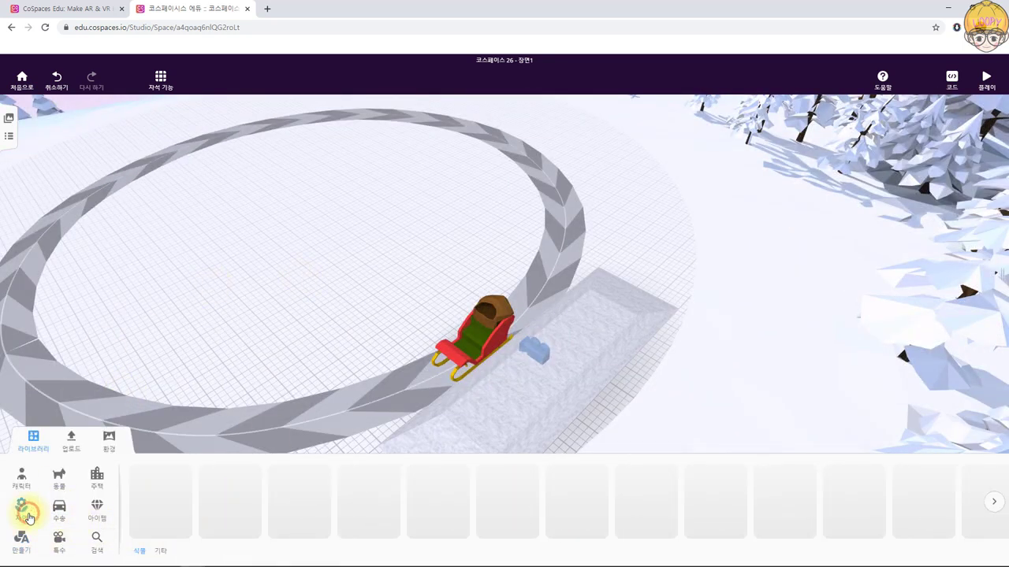
{"action": "left_click", "coordinate": [991, 505]}
{"action": "left_click", "coordinate": [991, 504]}
{"action": "left_click", "coordinate": [992, 505]}
{"action": "left_click", "coordinate": [992, 505]}
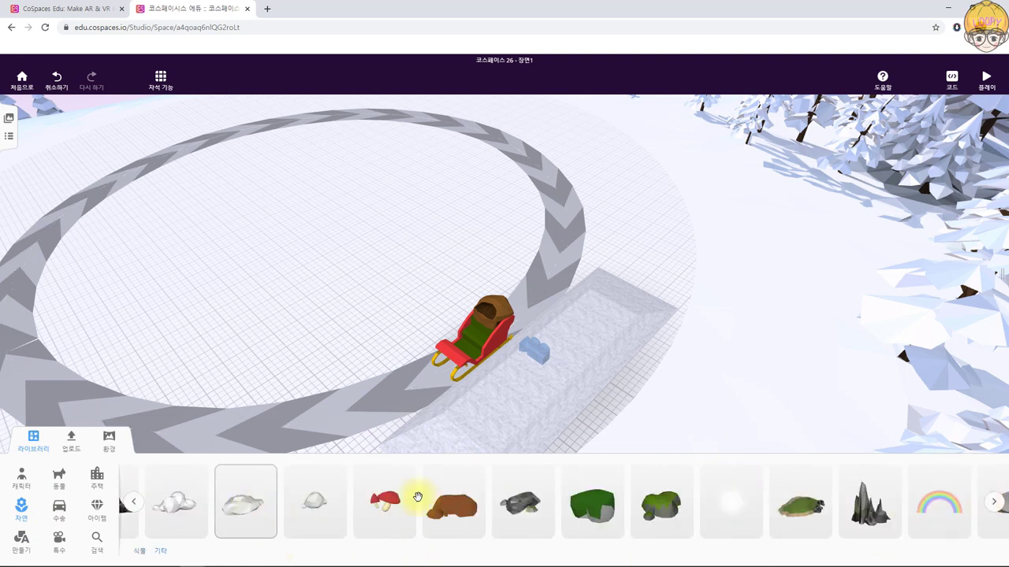
{"action": "left_click_drag", "start_coordinate": [183, 506], "coordinate": [370, 193]}
{"action": "left_click_drag", "start_coordinate": [356, 171], "coordinate": [351, 154]}
Place an enlarged dark mossy rock beside the white rock and a red mushroom near the path's inner edge
{"action": "left_click_drag", "start_coordinate": [511, 512], "coordinate": [230, 258]}
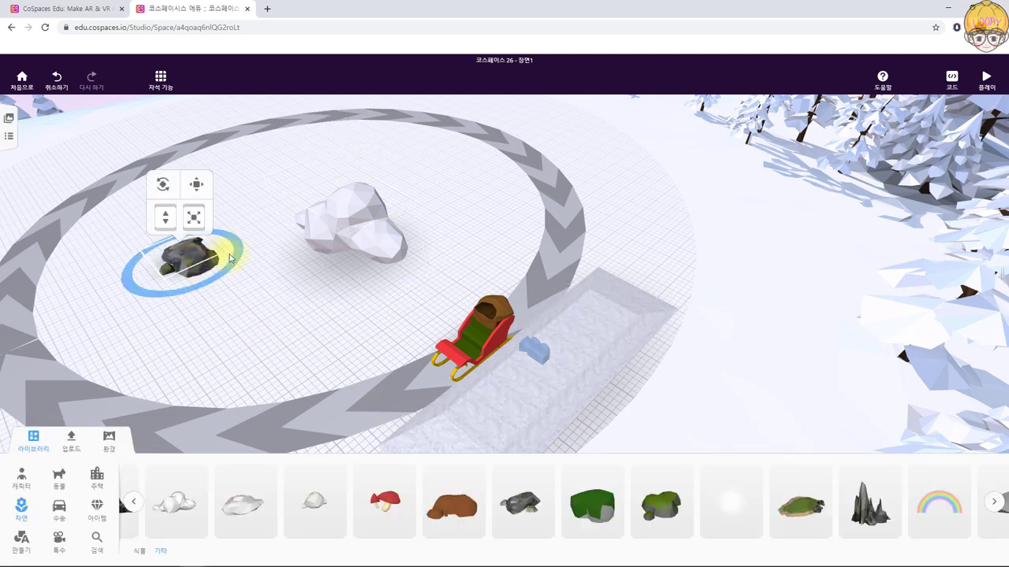
{"action": "mouse_move", "coordinate": [195, 218]}
{"action": "left_mouse_down"}
{"action": "mouse_move", "coordinate": [197, 198]}
{"action": "mouse_move", "coordinate": [193, 207]}
{"action": "left_mouse_up"}
{"action": "left_click_drag", "start_coordinate": [345, 472], "coordinate": [59, 300]}
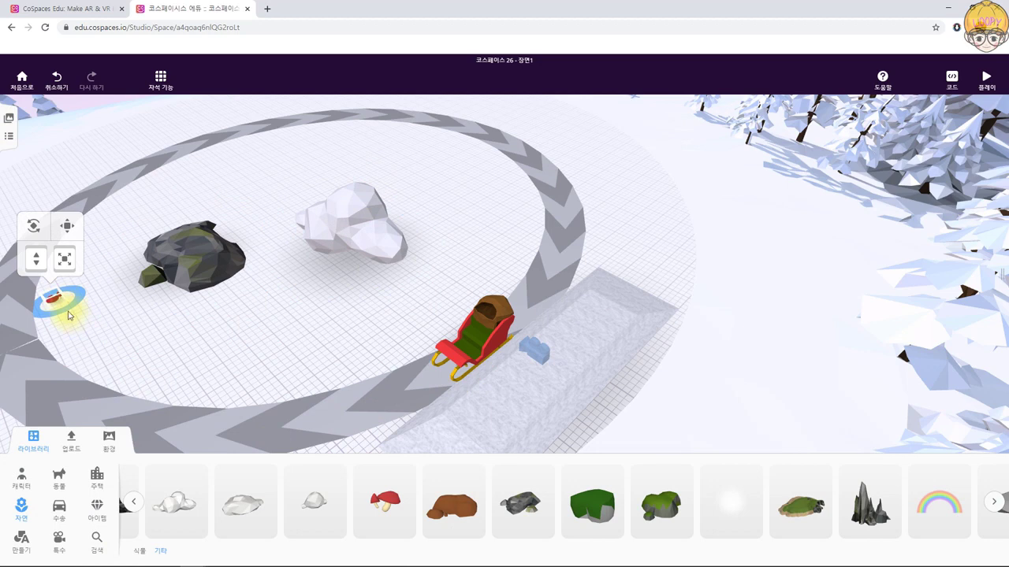
{"action": "left_click", "coordinate": [34, 439]}
{"action": "left_click_drag", "start_coordinate": [788, 261], "coordinate": [895, 191]}
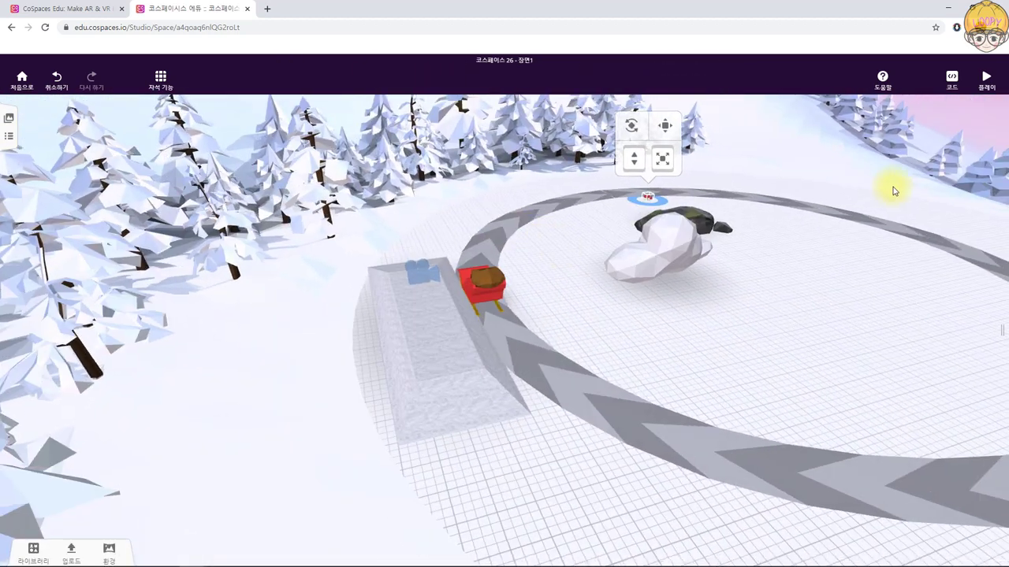
Create a CoBlocks script for the scene and enlarge the blocks in the workspace
{"action": "left_click", "coordinate": [949, 82]}
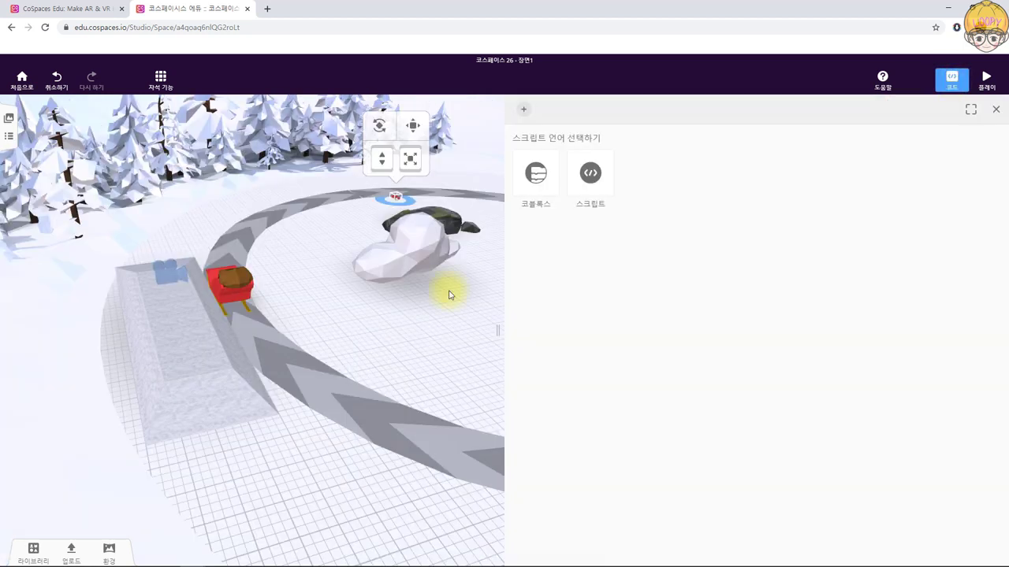
{"action": "left_click", "coordinate": [534, 178]}
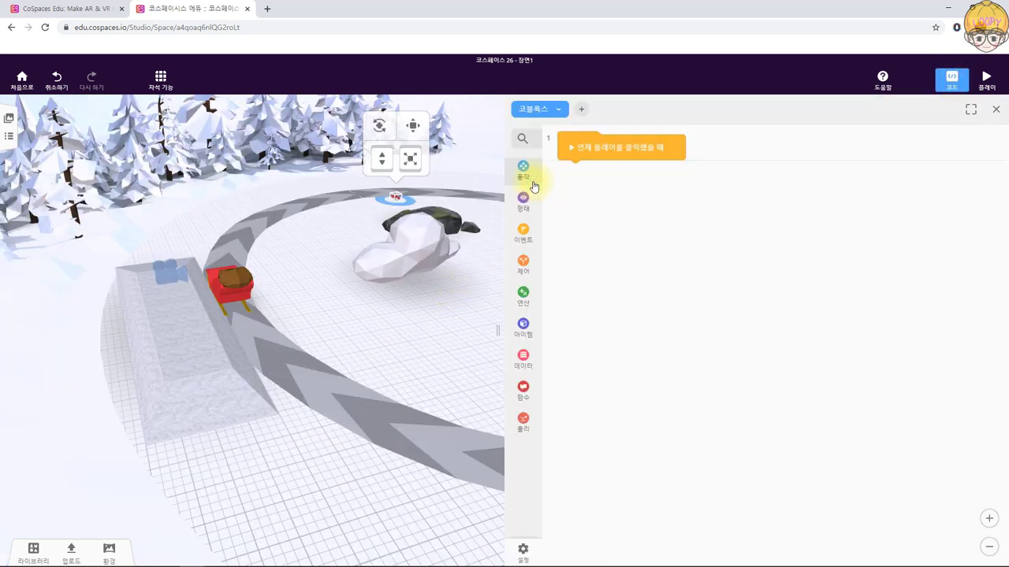
{"action": "left_click", "coordinate": [990, 521]}
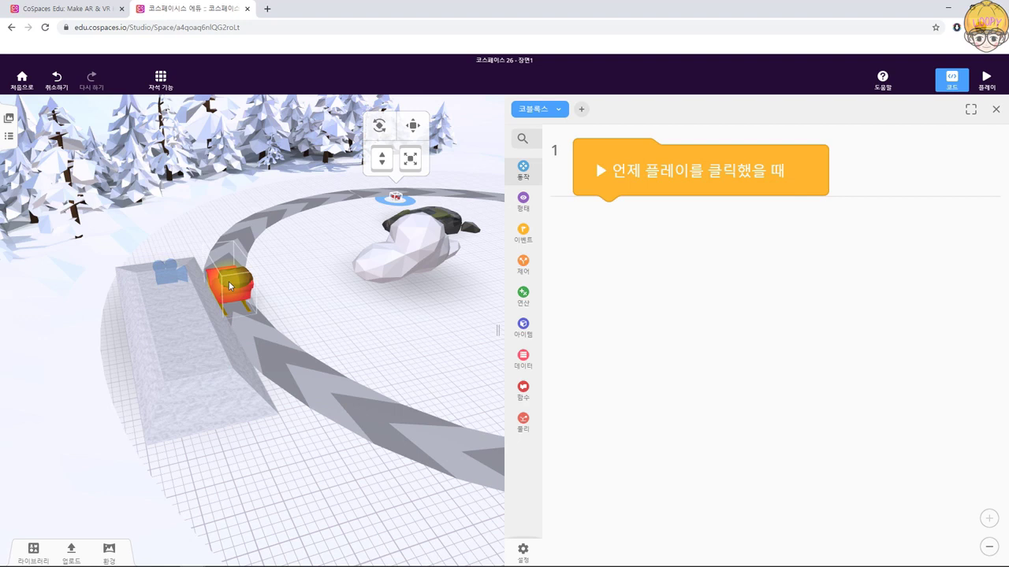
{"action": "left_click", "coordinate": [311, 416]}
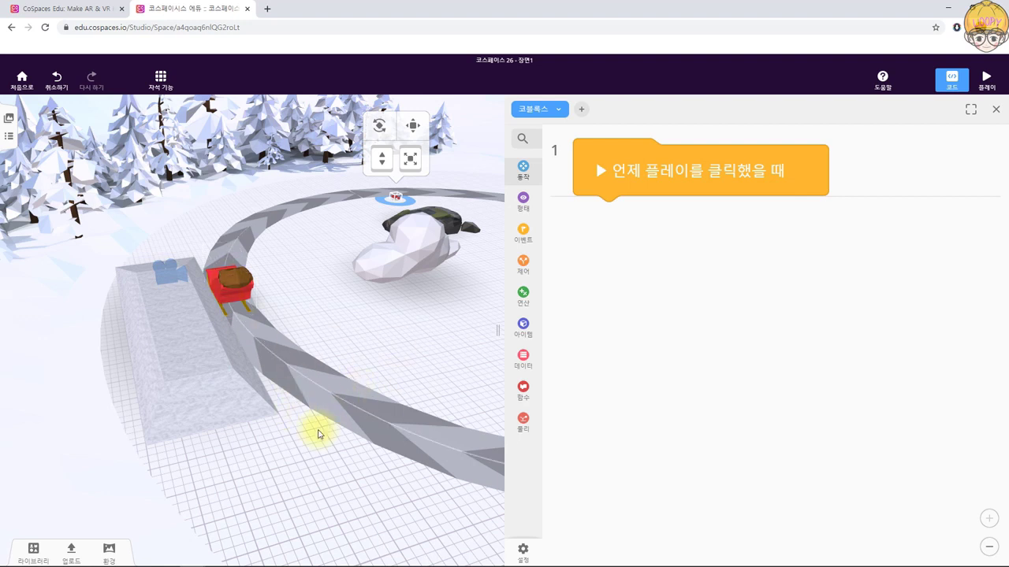
Expand the code editor to full width and collapse its block list
{"action": "left_click", "coordinate": [524, 231]}
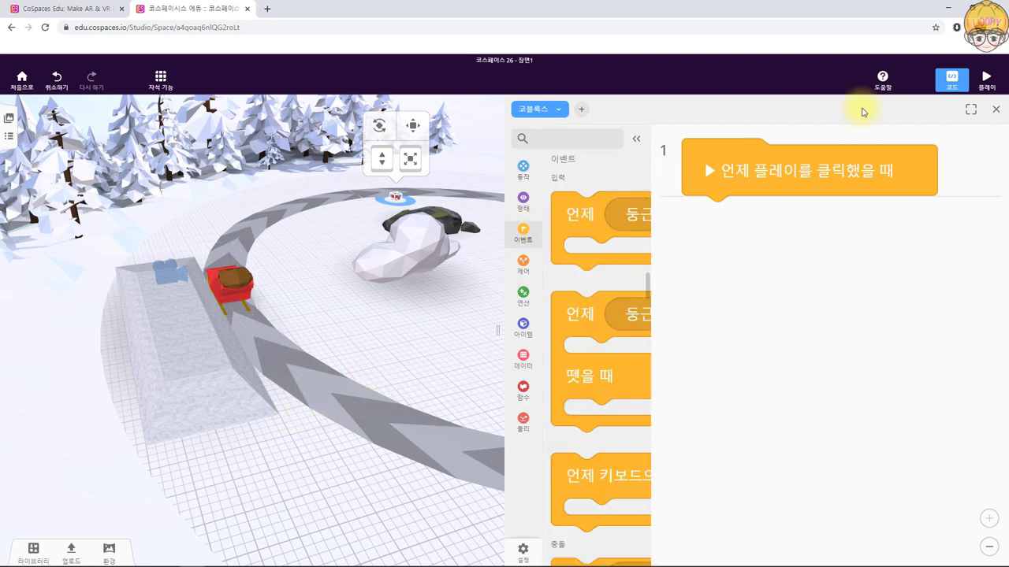
{"action": "left_click", "coordinate": [971, 108]}
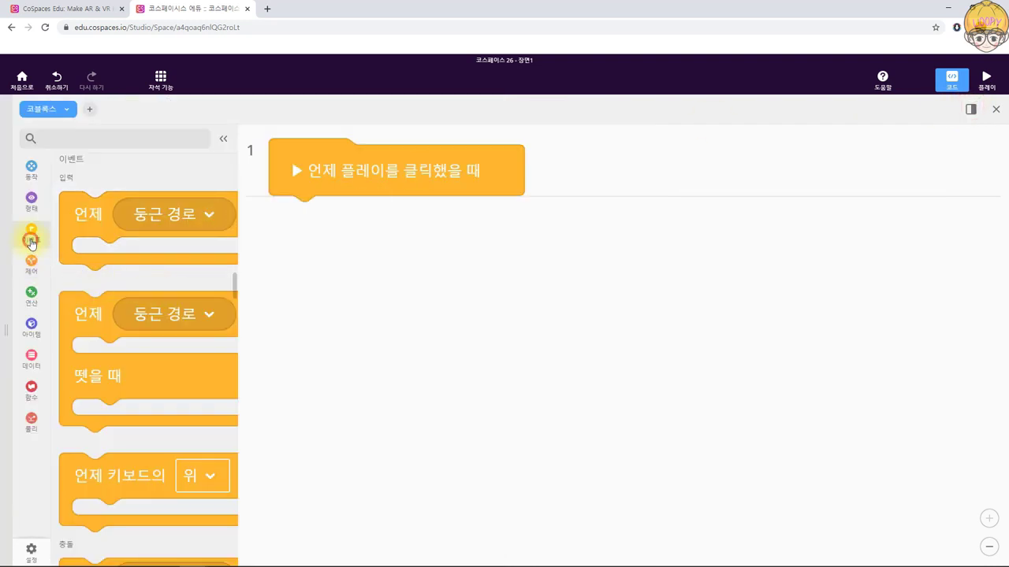
{"action": "left_click", "coordinate": [981, 110]}
{"action": "left_click", "coordinate": [977, 107]}
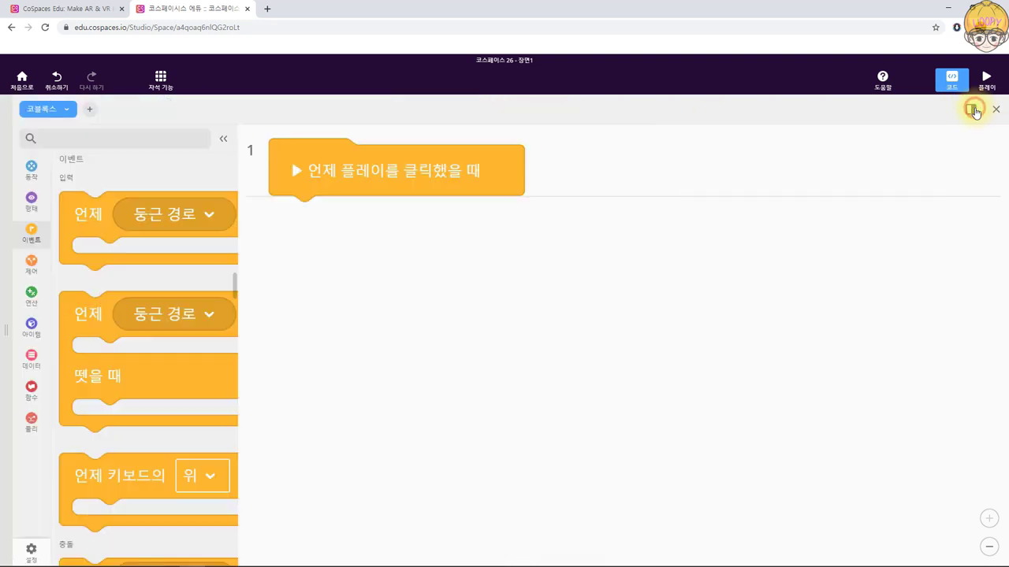
{"action": "left_click", "coordinate": [223, 139]}
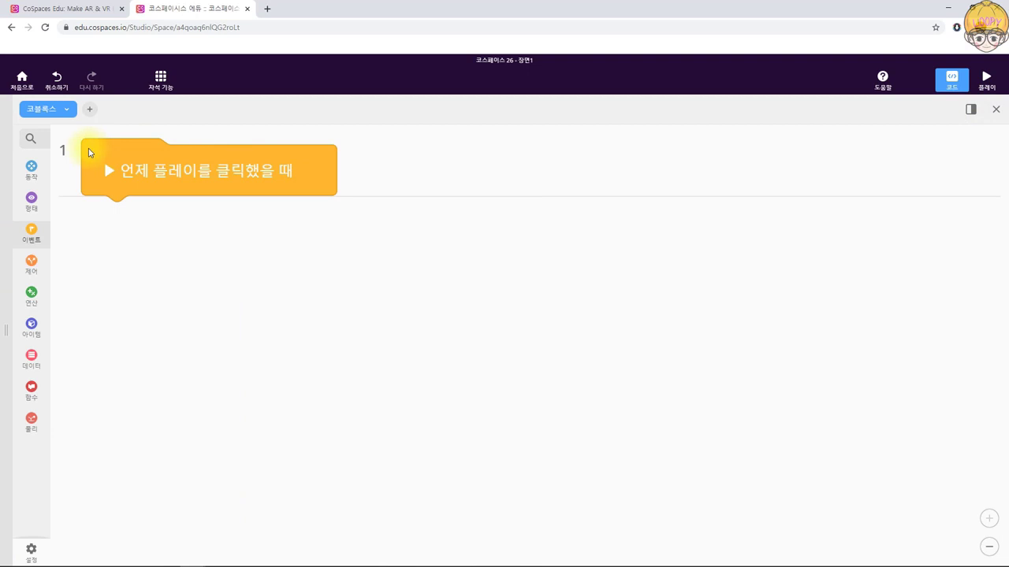
Add a collision event block under the play-start block, set for 썰매 touching 카메라
{"action": "left_click", "coordinate": [33, 235]}
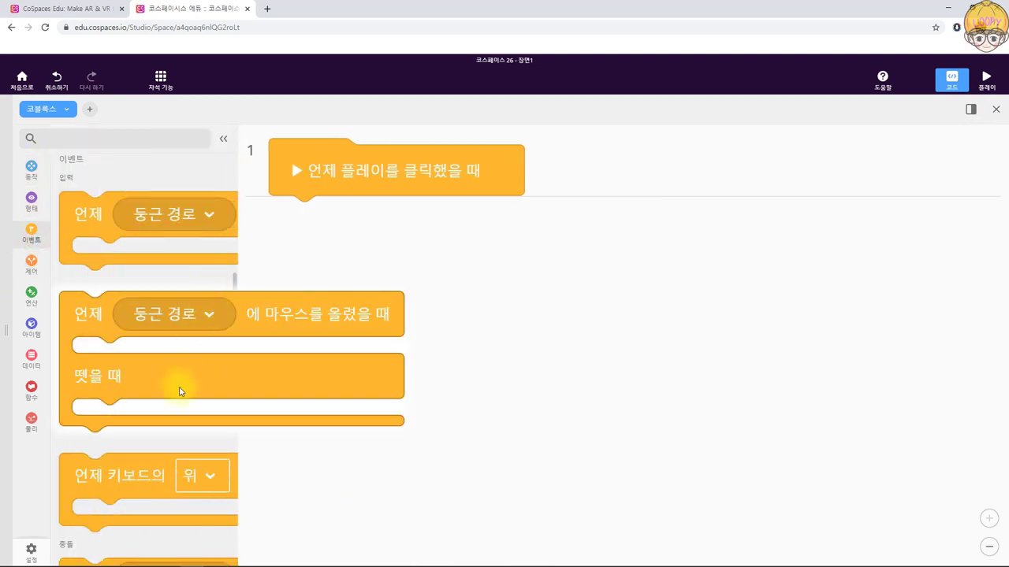
{"action": "scroll", "coordinate": [113, 375], "scroll_direction": "down", "scroll_amount": 2}
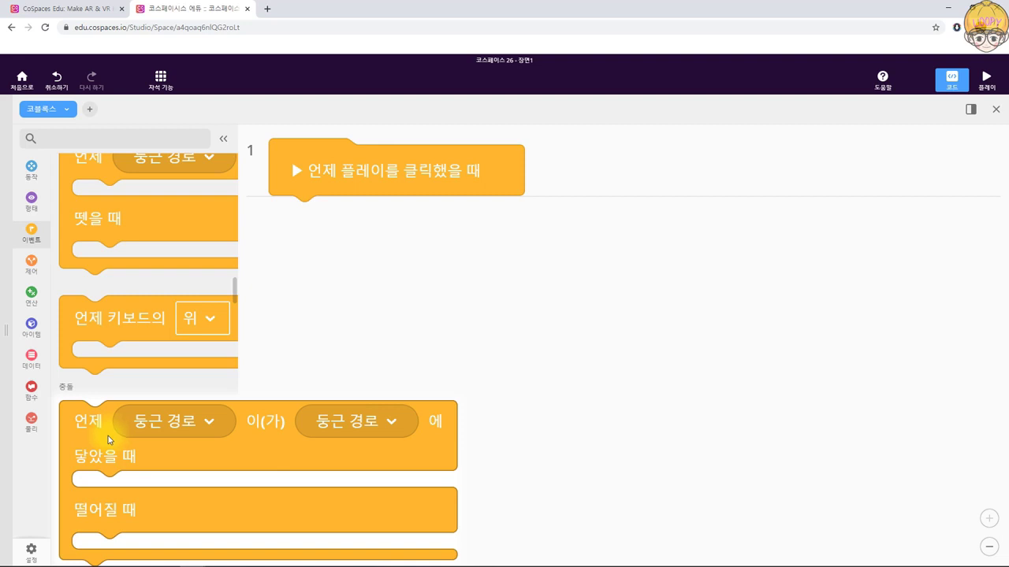
{"action": "left_click_drag", "start_coordinate": [109, 439], "coordinate": [370, 225]}
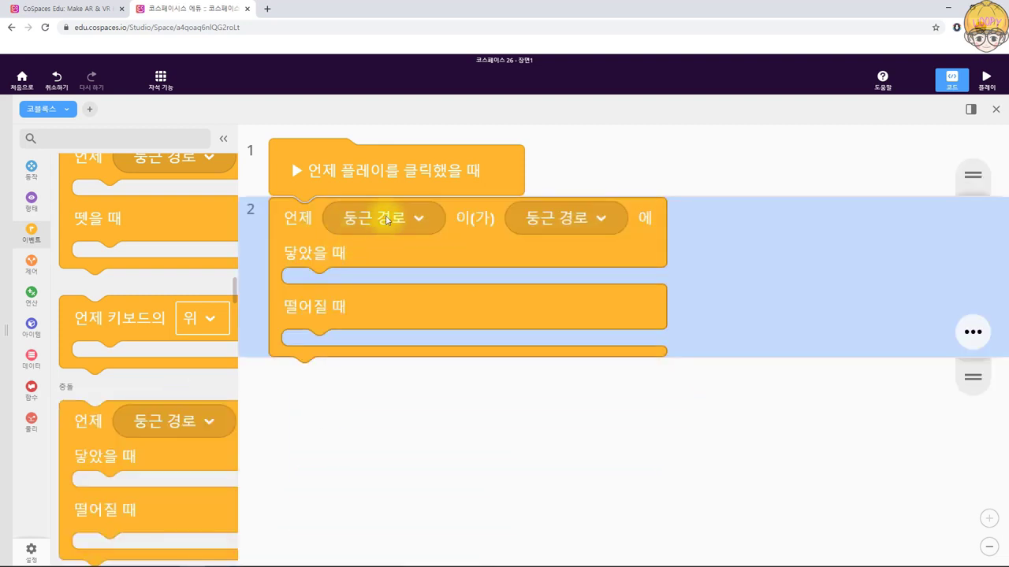
{"action": "left_click", "coordinate": [386, 218]}
{"action": "left_click", "coordinate": [379, 273]}
{"action": "left_click", "coordinate": [562, 218]}
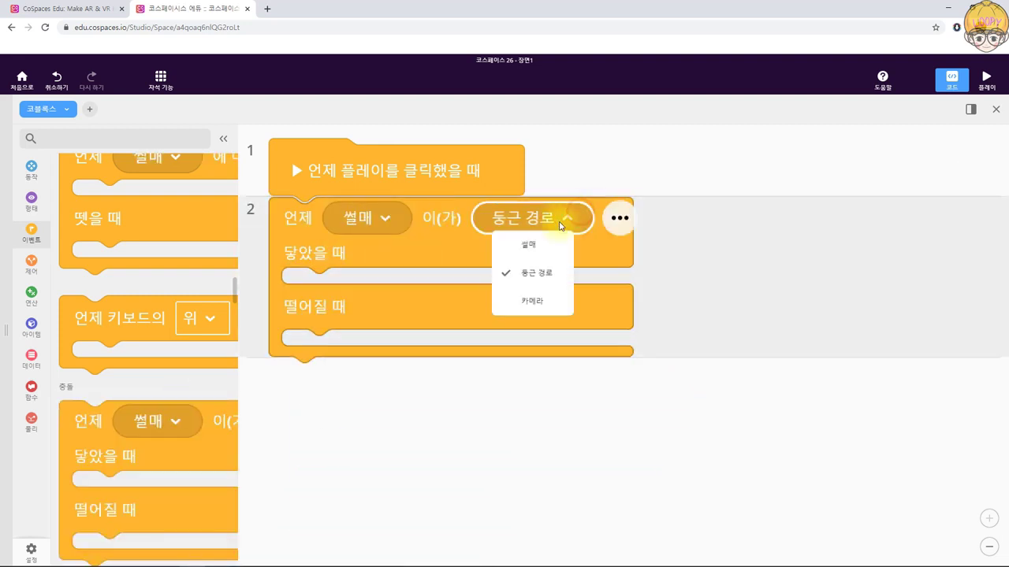
{"action": "left_click", "coordinate": [515, 309]}
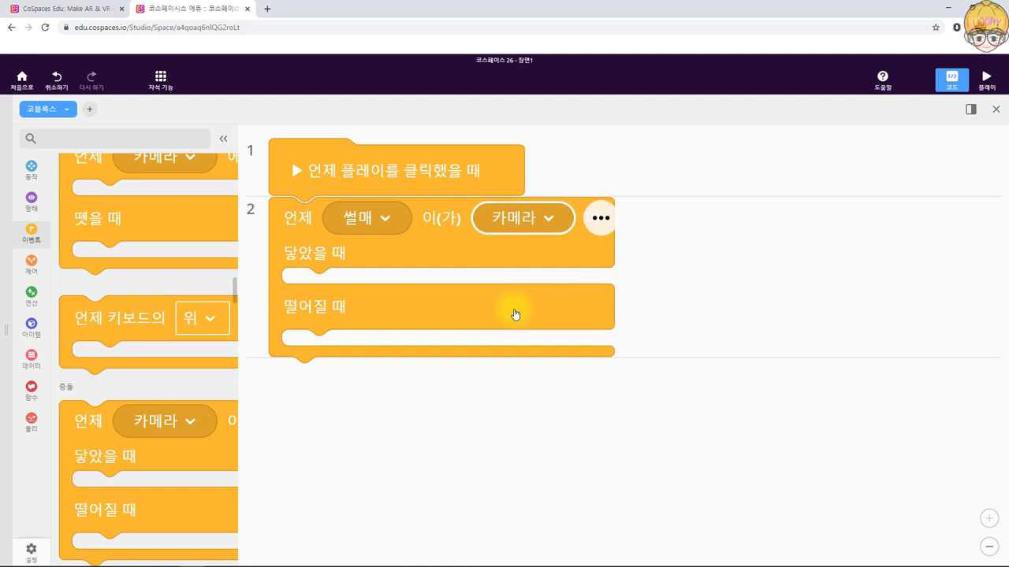
In the event's touch branch, add a path-movement block that moves 썰매 along 둥근 경로 for 10 seconds
{"action": "left_click", "coordinate": [33, 173]}
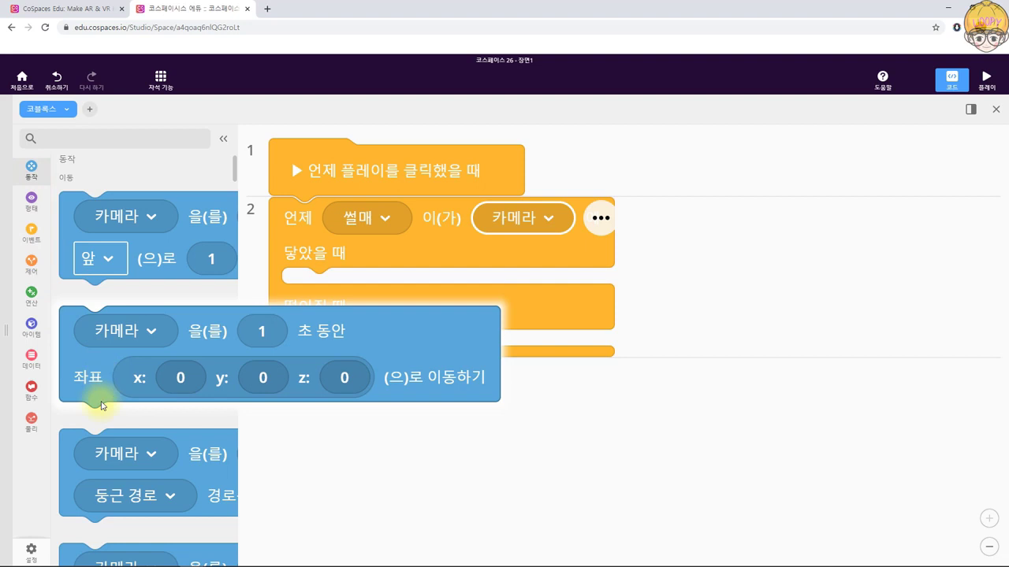
{"action": "left_click_drag", "start_coordinate": [76, 473], "coordinate": [347, 314]}
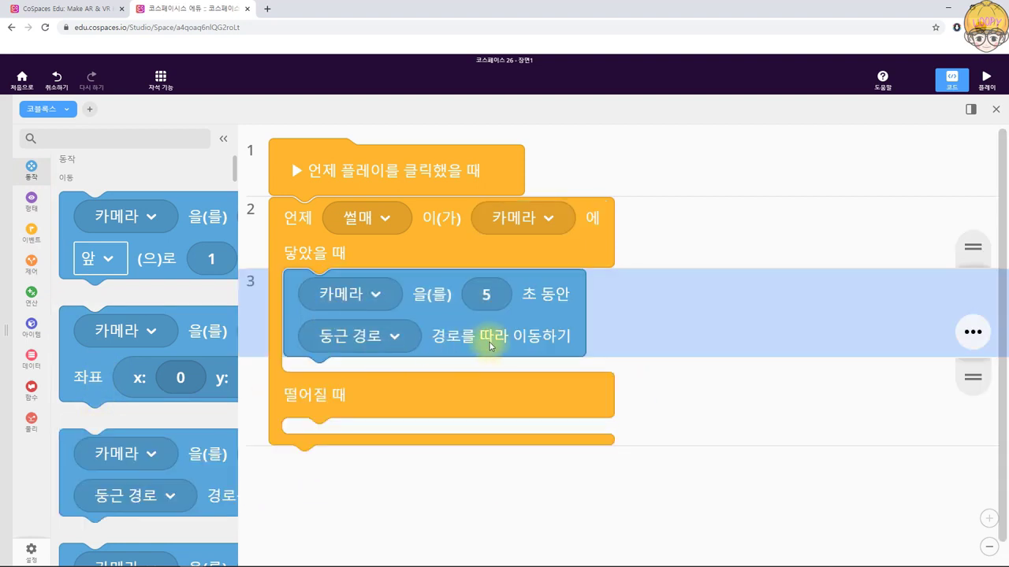
{"action": "left_click", "coordinate": [376, 295]}
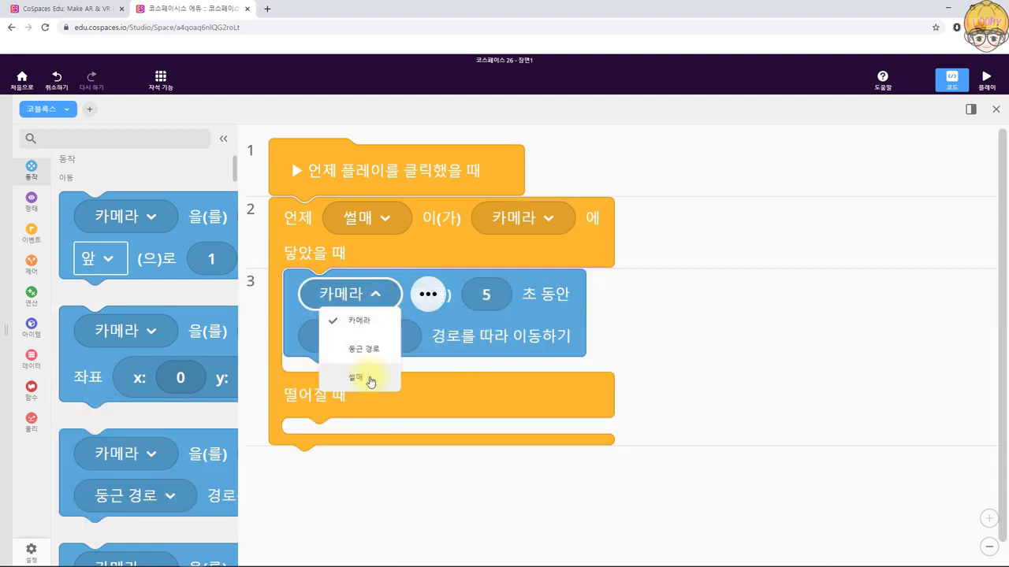
{"action": "left_click", "coordinate": [376, 378]}
{"action": "left_click", "coordinate": [471, 295]}
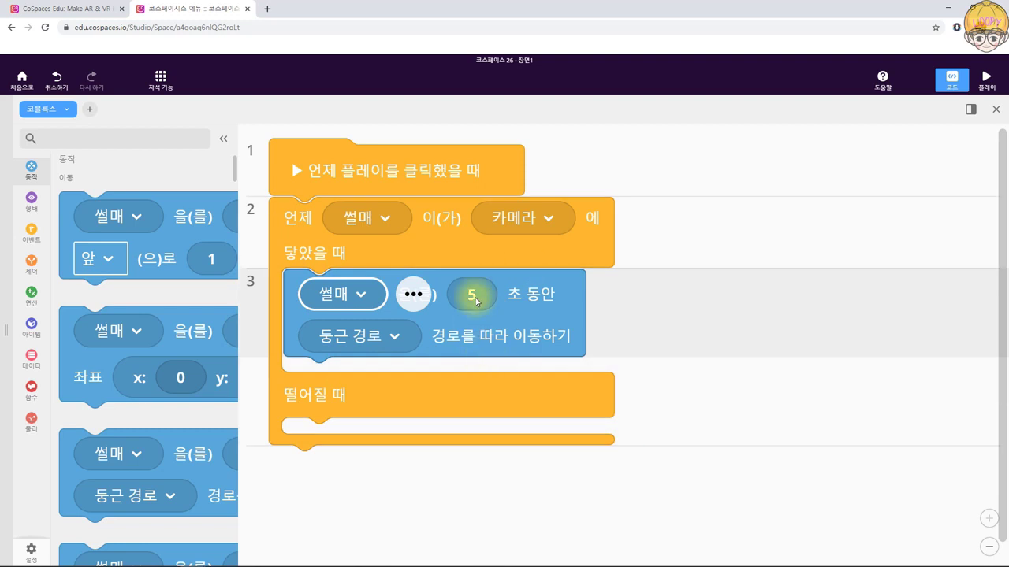
{"action": "type", "text": "10"}
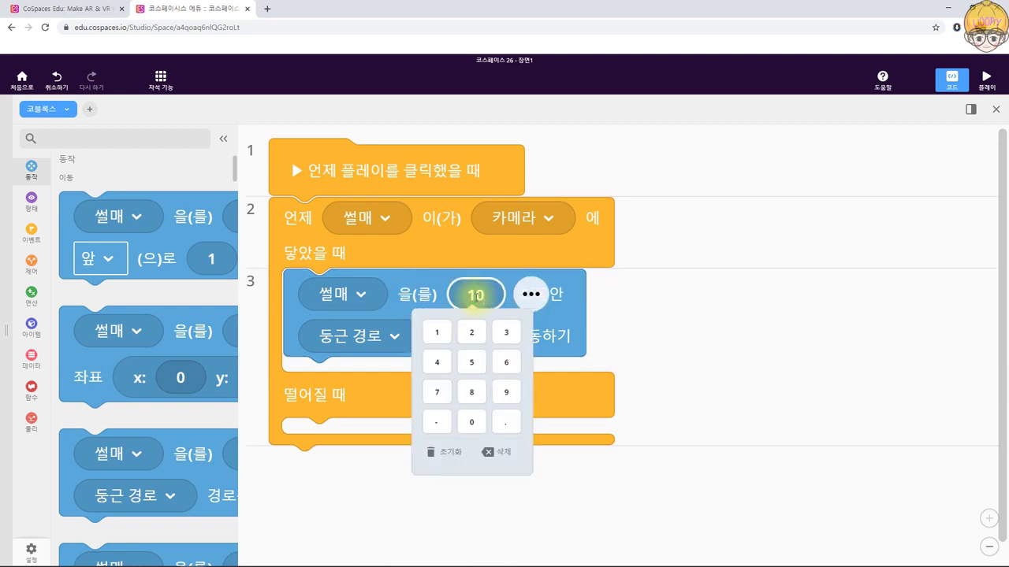
{"action": "left_click", "coordinate": [477, 513]}
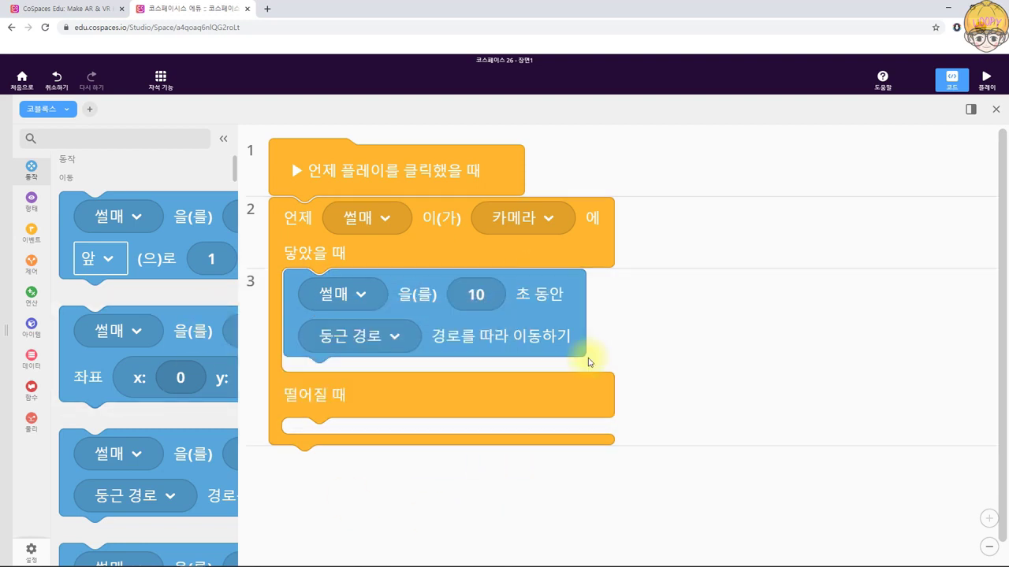
Play the scene, look around from the platform and move up to the sleigh to test the collision code, then return to the editor
{"action": "left_click", "coordinate": [986, 78]}
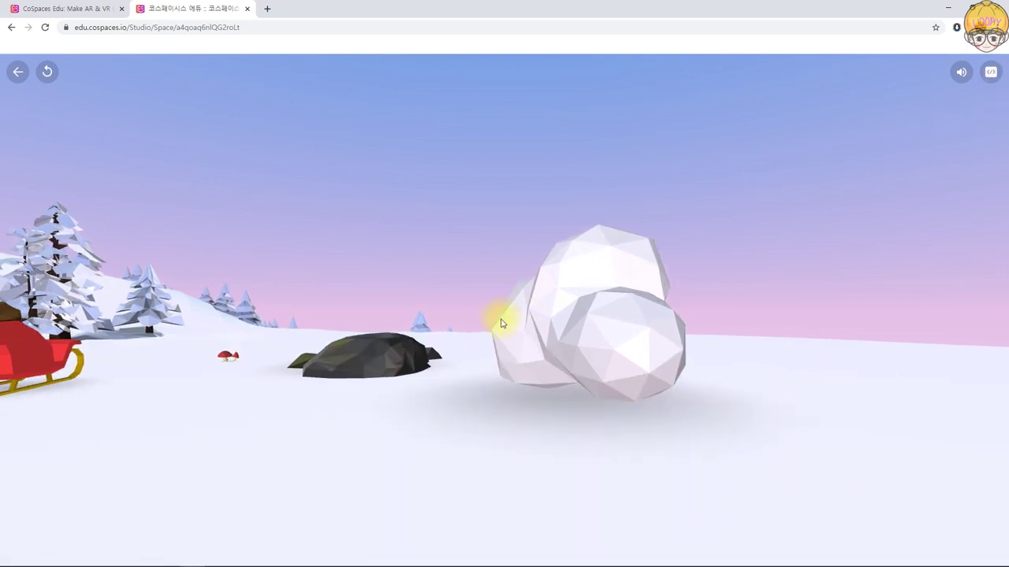
{"action": "left_click_drag", "start_coordinate": [265, 376], "coordinate": [462, 430]}
{"action": "key", "text": "d"}
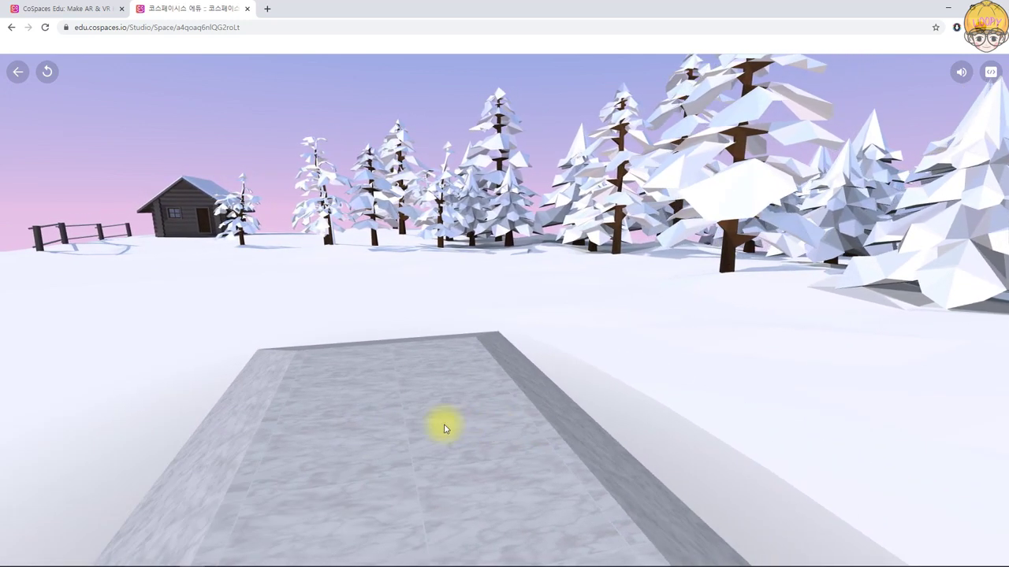
{"action": "left_click_drag", "start_coordinate": [420, 378], "coordinate": [231, 399]}
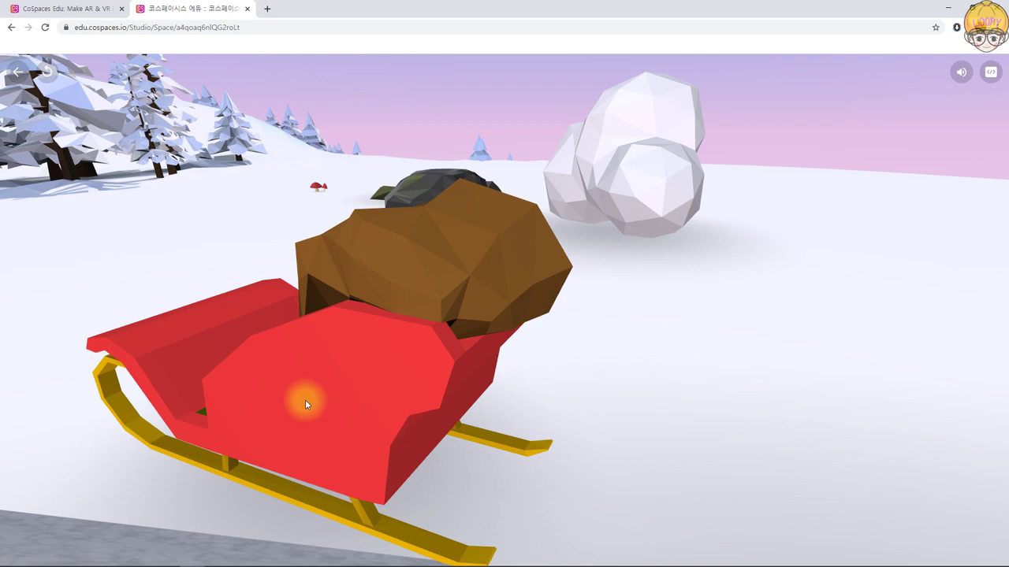
{"action": "left_click", "coordinate": [47, 74]}
{"action": "key", "text": "Escape"}
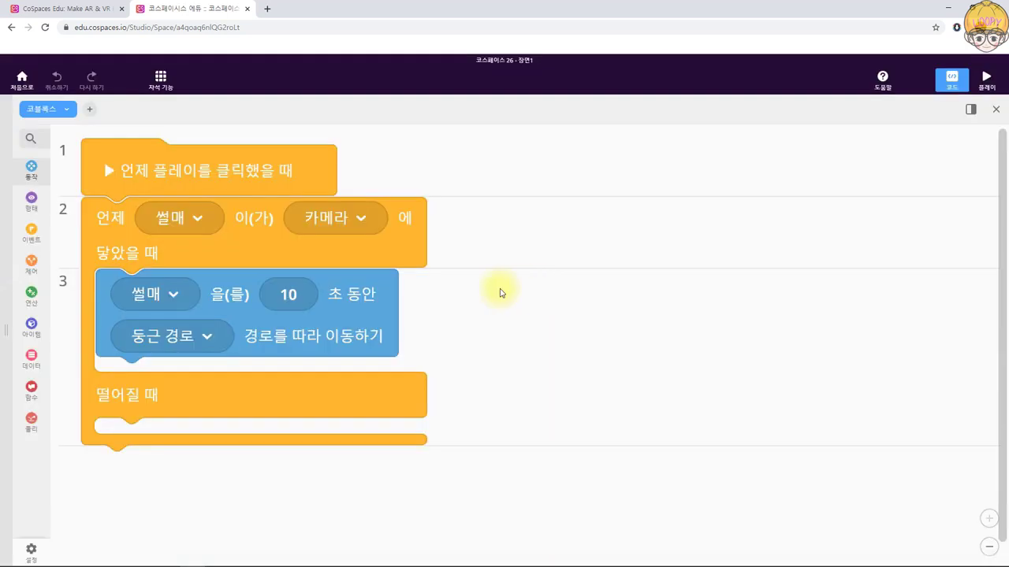
Insert a 2-second wait block before the sleigh's path-movement block in the touch branch
{"action": "left_click", "coordinate": [32, 268]}
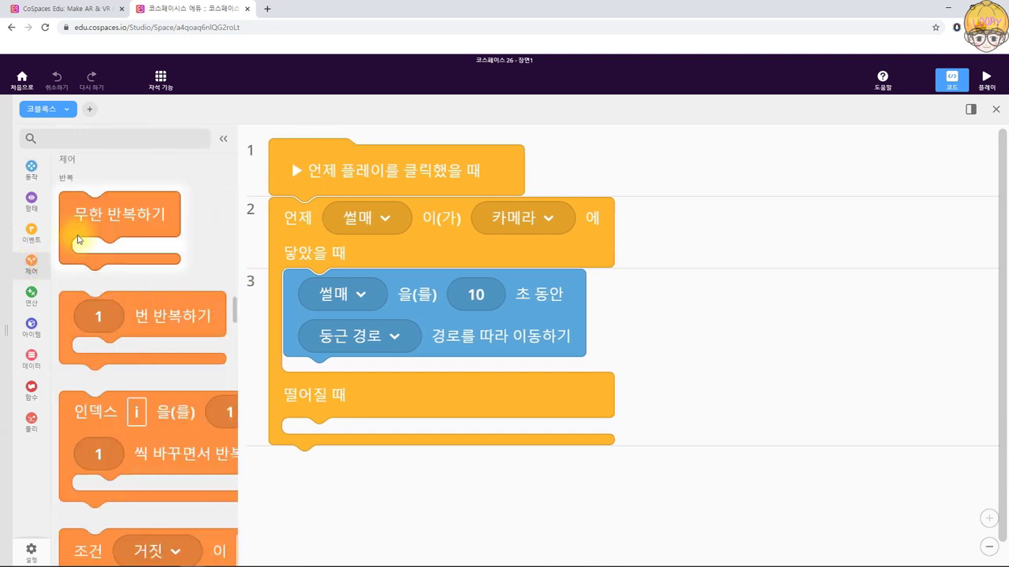
{"action": "scroll", "coordinate": [129, 371], "scroll_direction": "down", "scroll_amount": 5}
{"action": "scroll", "coordinate": [128, 360], "scroll_direction": "down", "scroll_amount": 3}
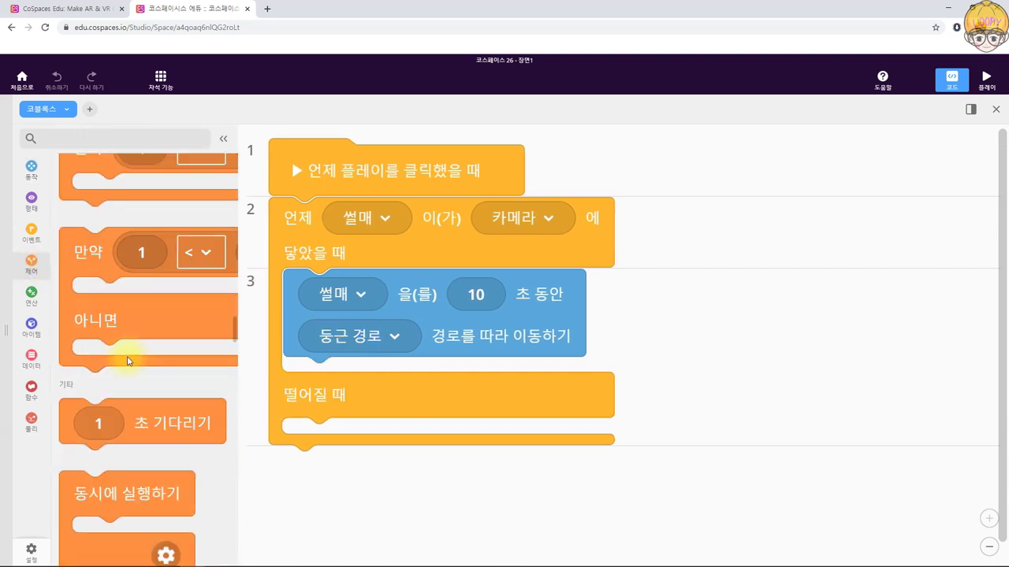
{"action": "left_click_drag", "start_coordinate": [147, 420], "coordinate": [391, 298]}
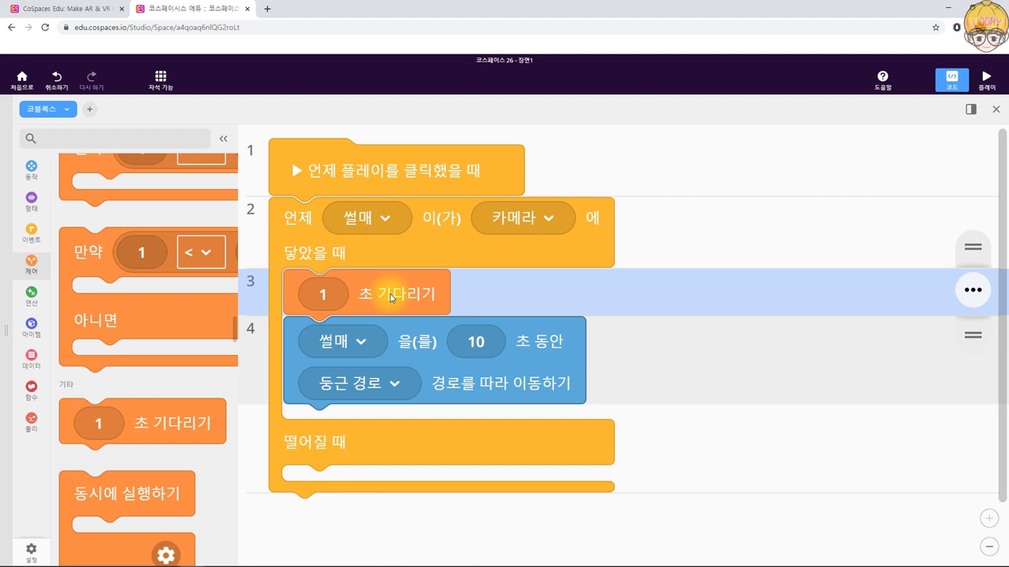
{"action": "left_click", "coordinate": [329, 294]}
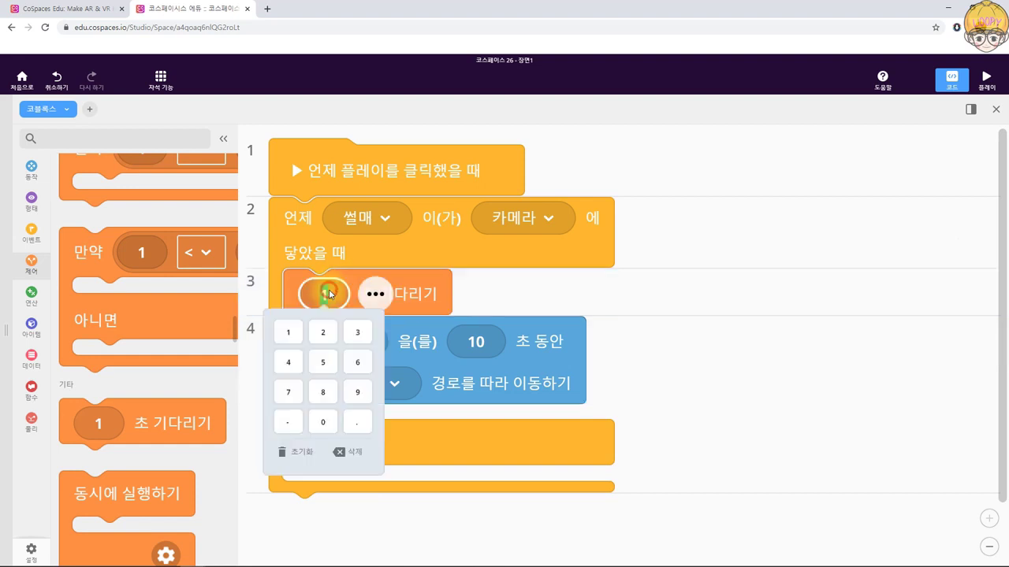
{"action": "left_click", "coordinate": [741, 175]}
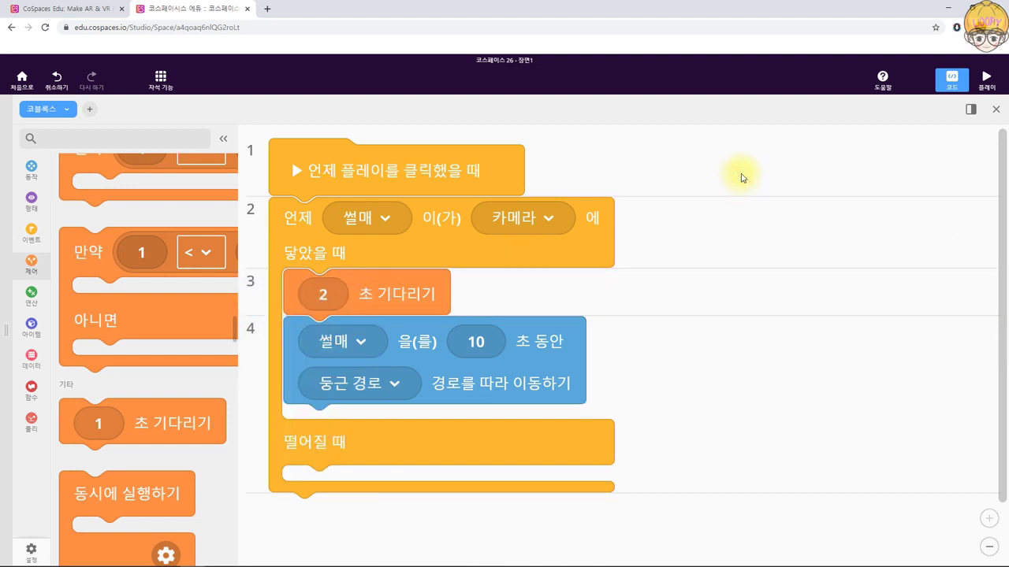
Play the scene to test the delayed sleigh ride, then examine the sleigh and platform from several sides in the editor
{"action": "left_click", "coordinate": [987, 80]}
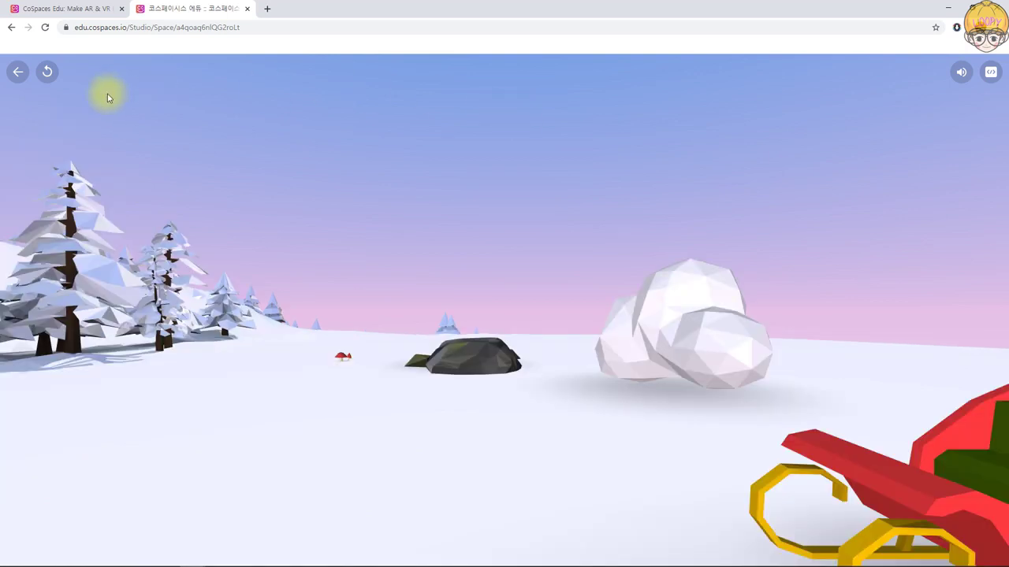
{"action": "left_click", "coordinate": [17, 72]}
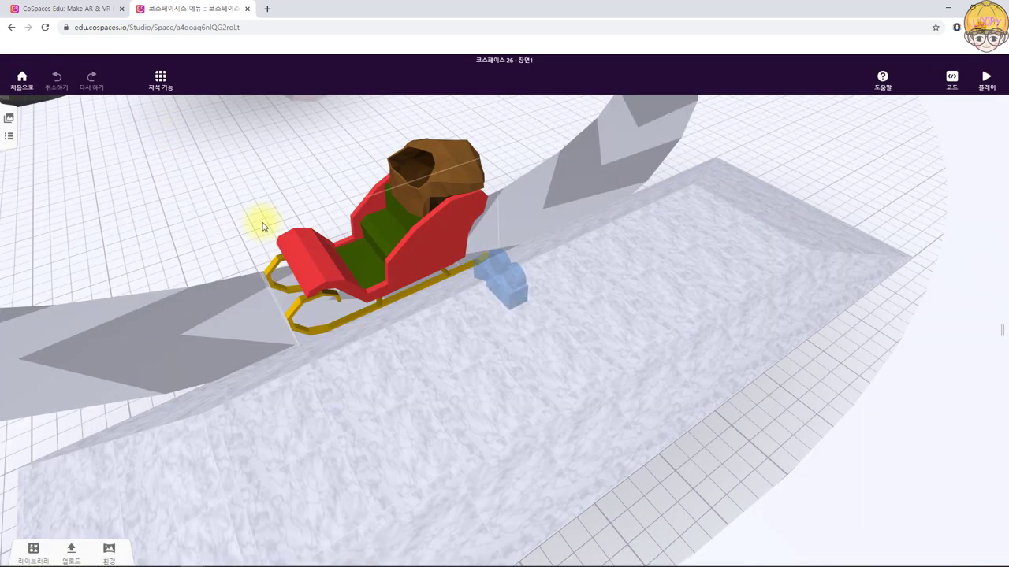
{"action": "left_click_drag", "start_coordinate": [251, 183], "coordinate": [198, 131]}
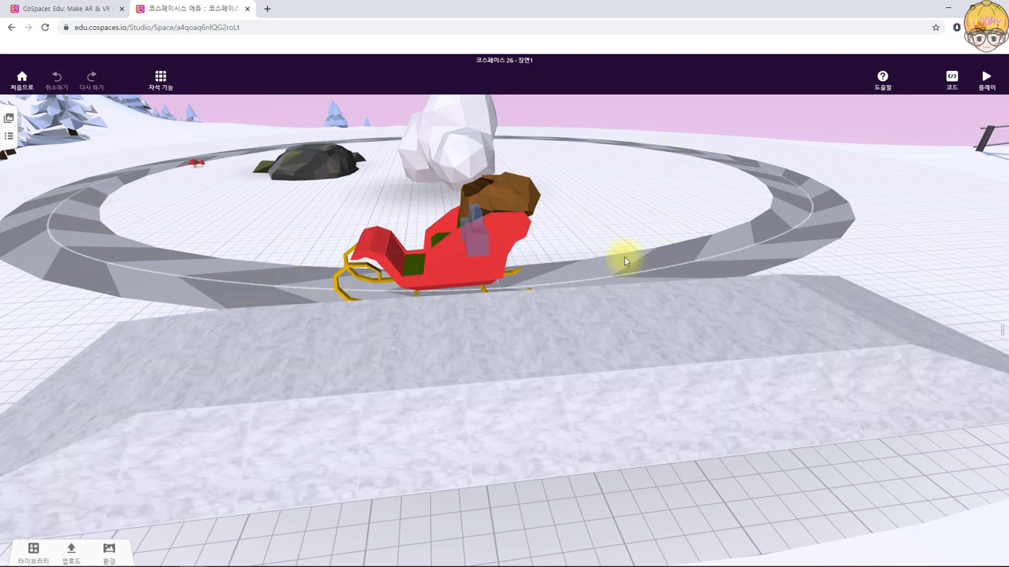
{"action": "mouse_move", "coordinate": [252, 216]}
{"action": "left_mouse_down"}
{"action": "mouse_move", "coordinate": [281, 225]}
{"action": "mouse_move", "coordinate": [387, 221]}
{"action": "mouse_move", "coordinate": [300, 292]}
{"action": "mouse_move", "coordinate": [163, 371]}
{"action": "mouse_move", "coordinate": [197, 335]}
{"action": "mouse_move", "coordinate": [205, 347]}
{"action": "left_mouse_up"}
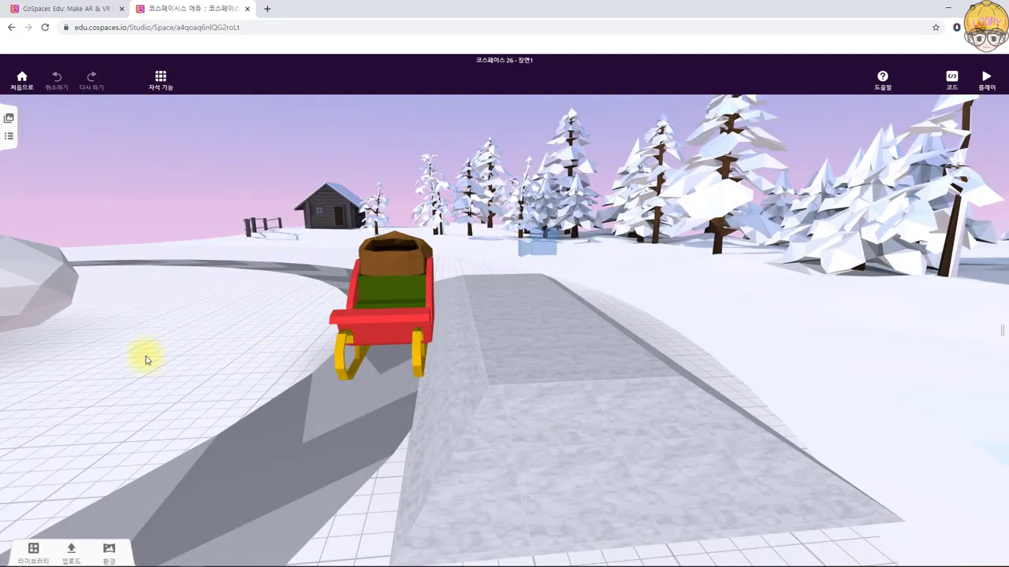
Place a cube from the building objects on the path just in front of the sleigh
{"action": "left_click", "coordinate": [35, 549]}
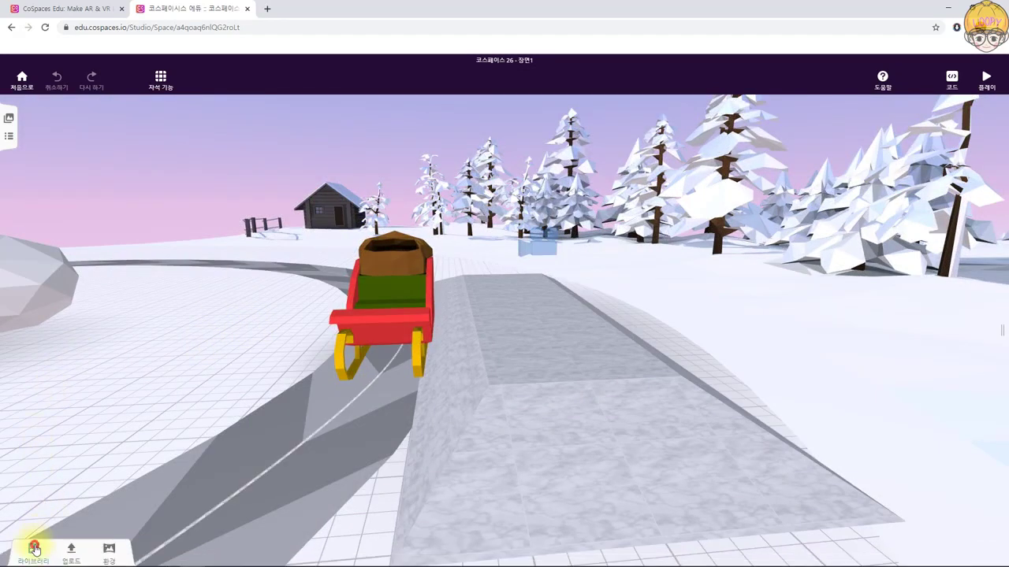
{"action": "left_click", "coordinate": [21, 537]}
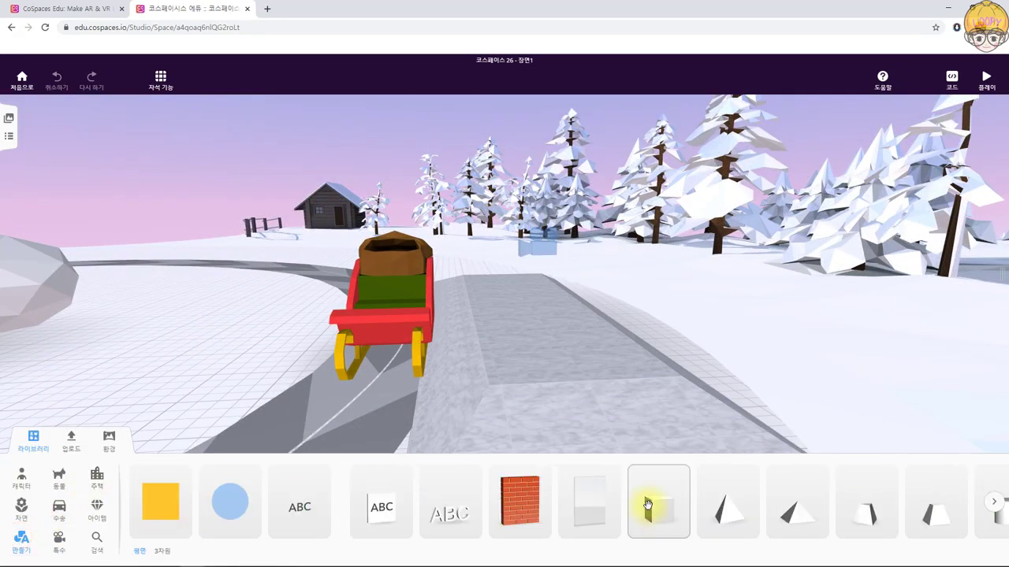
{"action": "left_click_drag", "start_coordinate": [660, 515], "coordinate": [450, 405]}
{"action": "left_click_drag", "start_coordinate": [204, 368], "coordinate": [327, 371]}
{"action": "left_click_drag", "start_coordinate": [615, 386], "coordinate": [614, 384]}
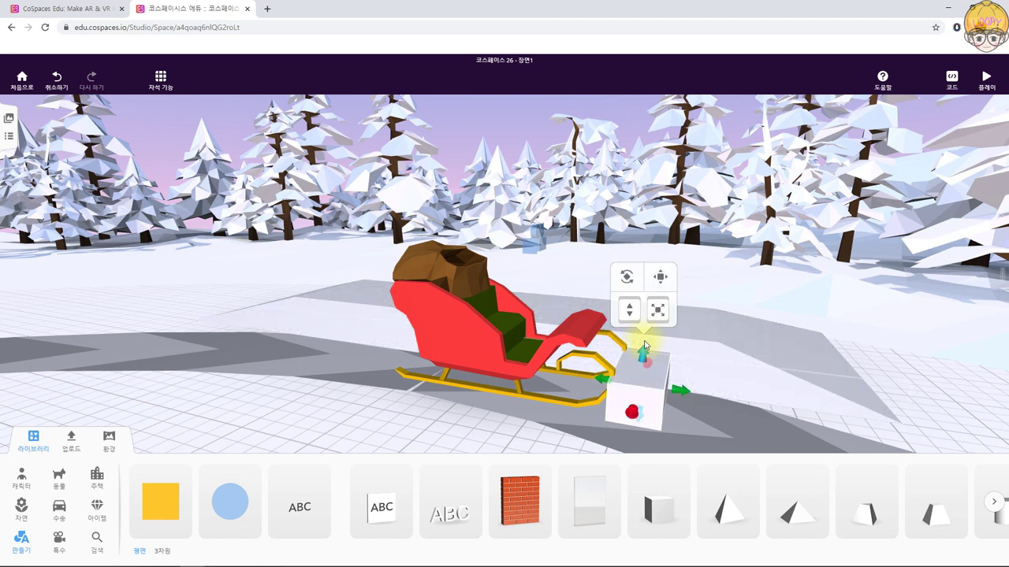
Apply the white marble texture to the cube in front of the sleigh and collapse the object library
{"action": "right_click", "coordinate": [639, 392]}
{"action": "left_click", "coordinate": [699, 301]}
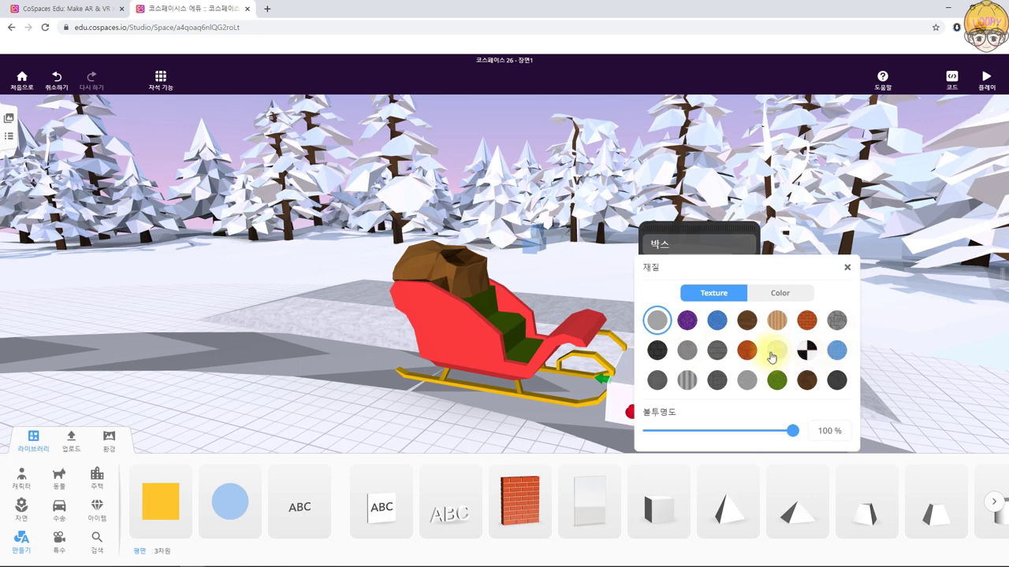
{"action": "left_click", "coordinate": [772, 354]}
{"action": "left_click", "coordinate": [35, 442]}
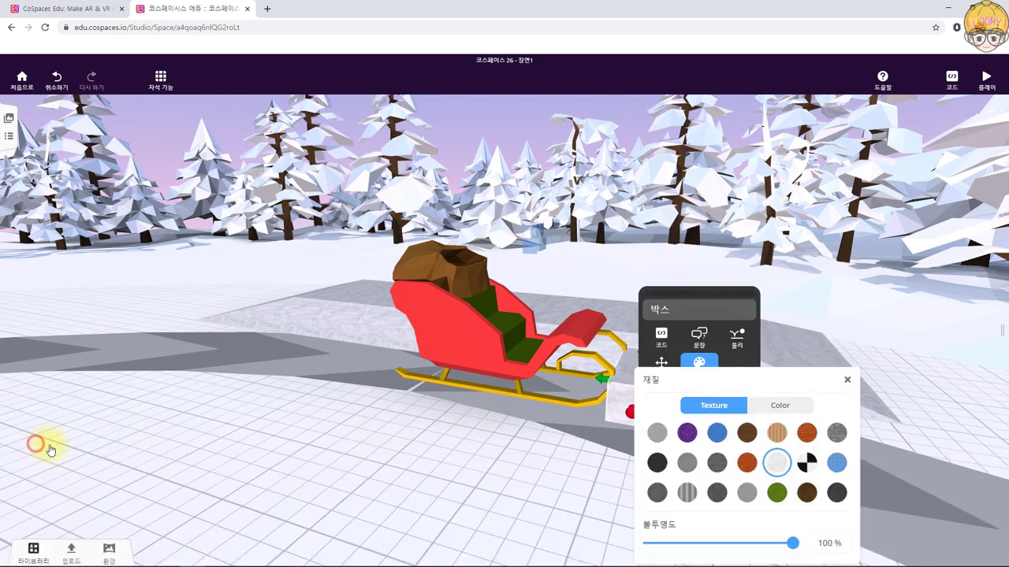
Rename the cube in front of the sleigh as 정지 and enable its use in CoBlocks
{"action": "left_click", "coordinate": [468, 463]}
{"action": "left_click_drag", "start_coordinate": [536, 468], "coordinate": [400, 512]}
{"action": "left_click", "coordinate": [334, 402]}
{"action": "left_click", "coordinate": [359, 319]}
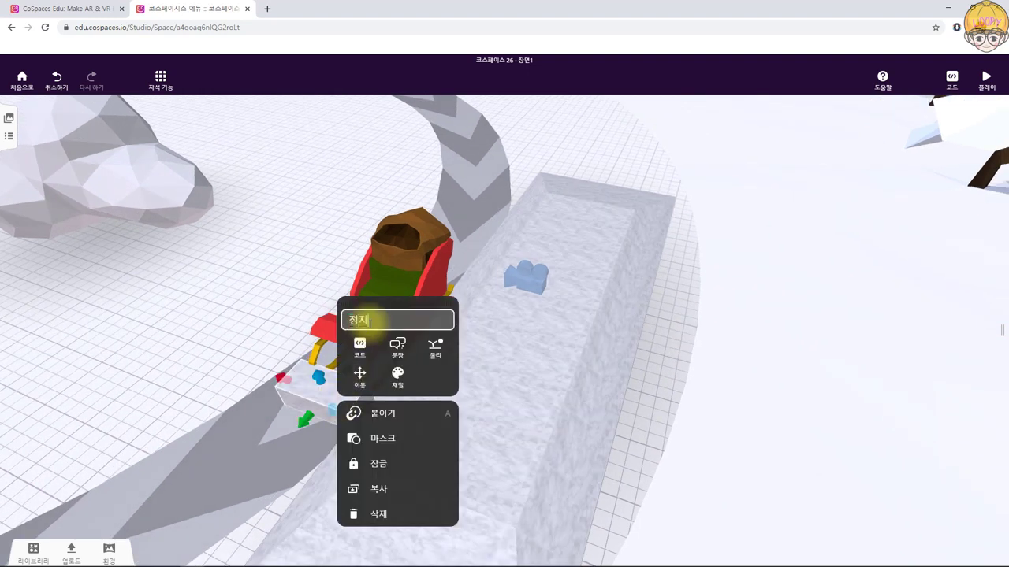
{"action": "type", "text": "정지"}
{"action": "left_click", "coordinate": [359, 347]}
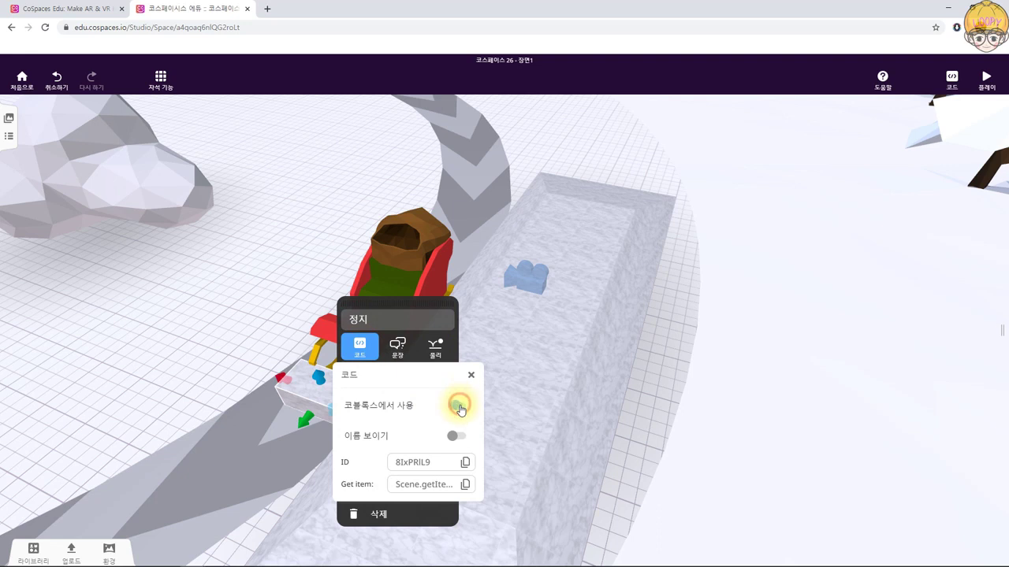
{"action": "left_click", "coordinate": [236, 341]}
{"action": "left_click_drag", "start_coordinate": [237, 341], "coordinate": [185, 285]}
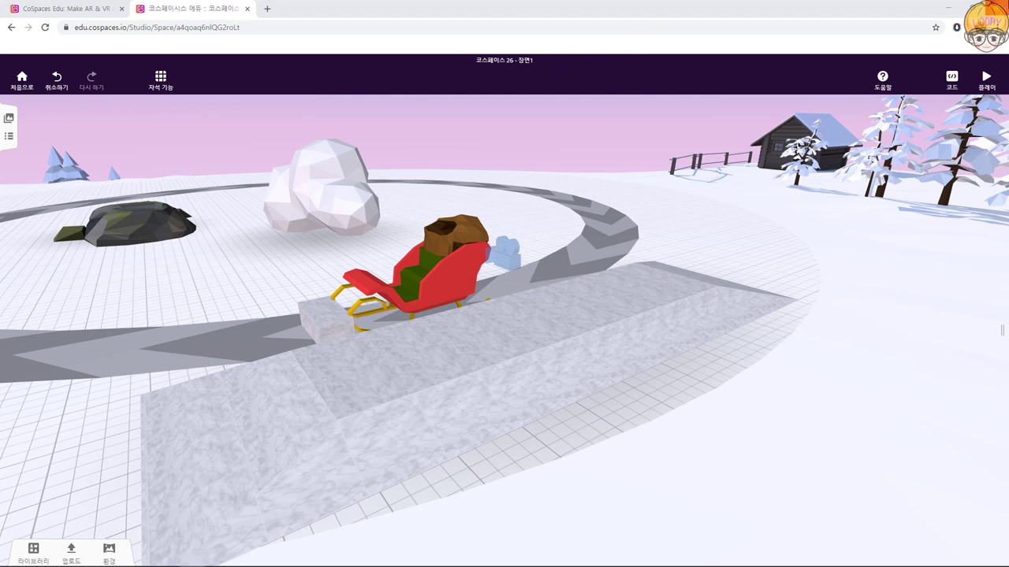
Wrap the sleigh-camera touch event in a forever loop (무한 반복하기) in the first CoBlocks script
{"action": "left_click", "coordinate": [954, 79]}
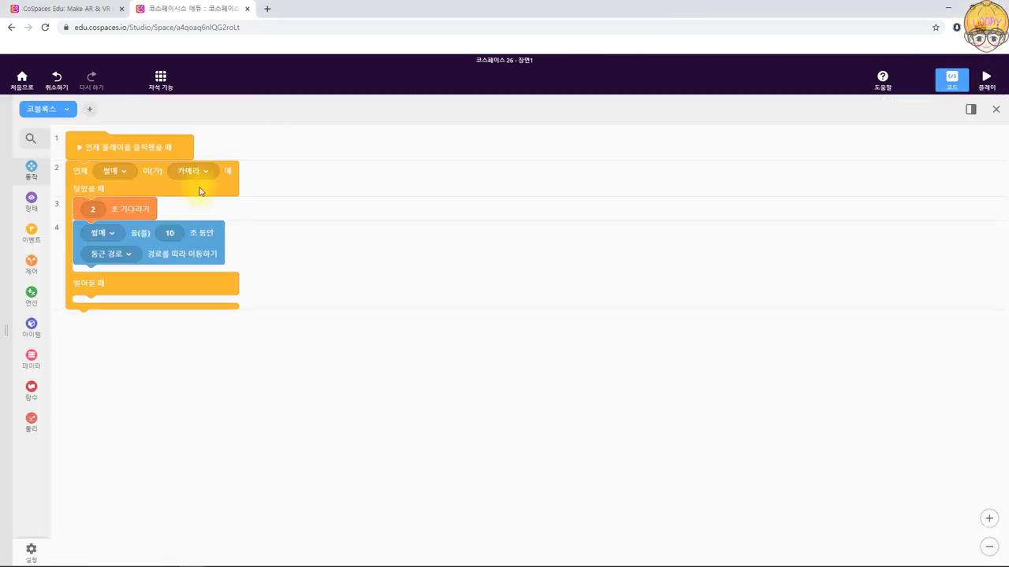
{"action": "left_click", "coordinate": [987, 519]}
{"action": "left_click", "coordinate": [987, 519]}
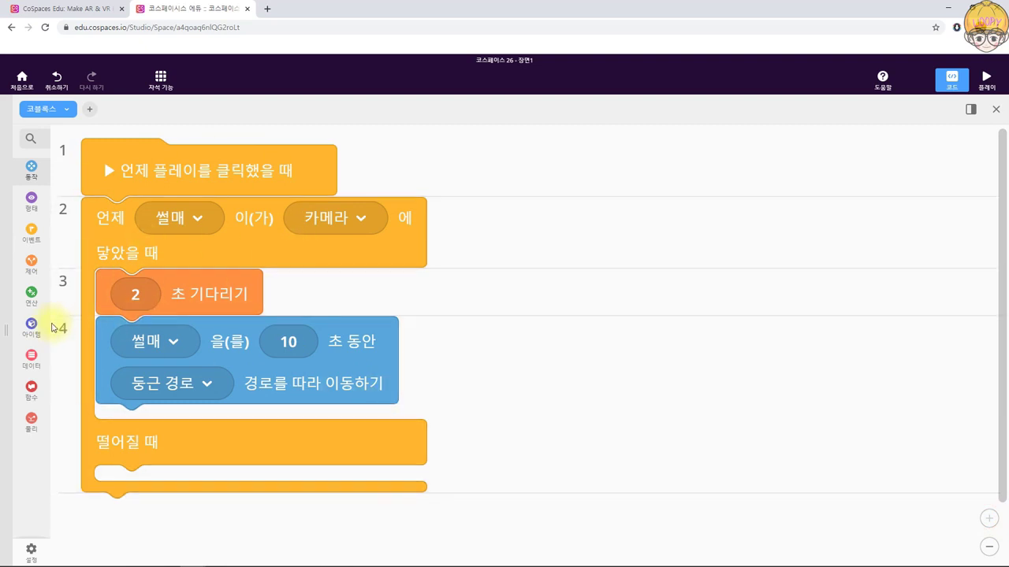
{"action": "left_click", "coordinate": [29, 265]}
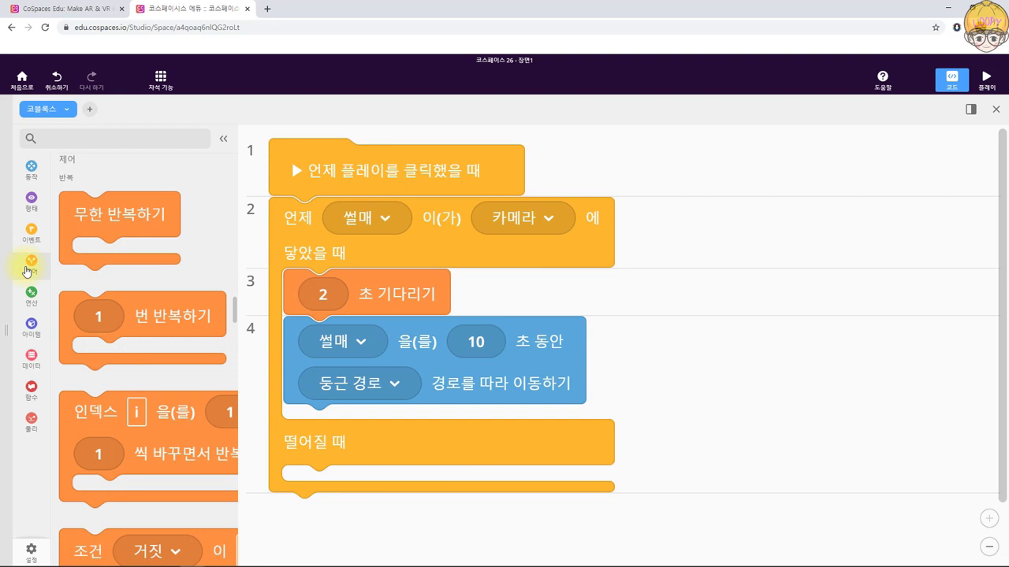
{"action": "left_click_drag", "start_coordinate": [86, 255], "coordinate": [393, 278]}
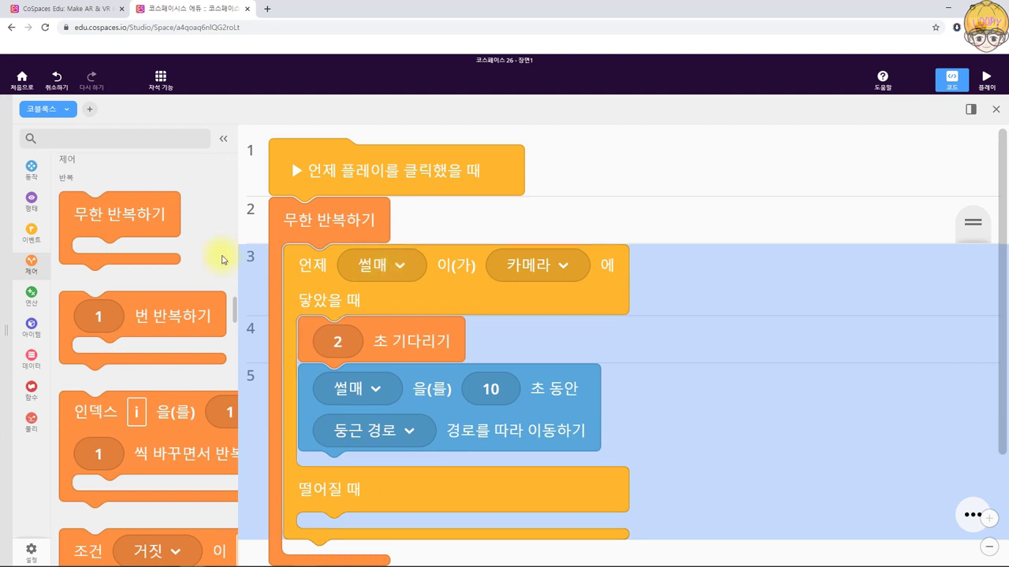
Create a second CoBlocks script and add a forever loop beneath its play-start block
{"action": "left_click", "coordinate": [90, 109]}
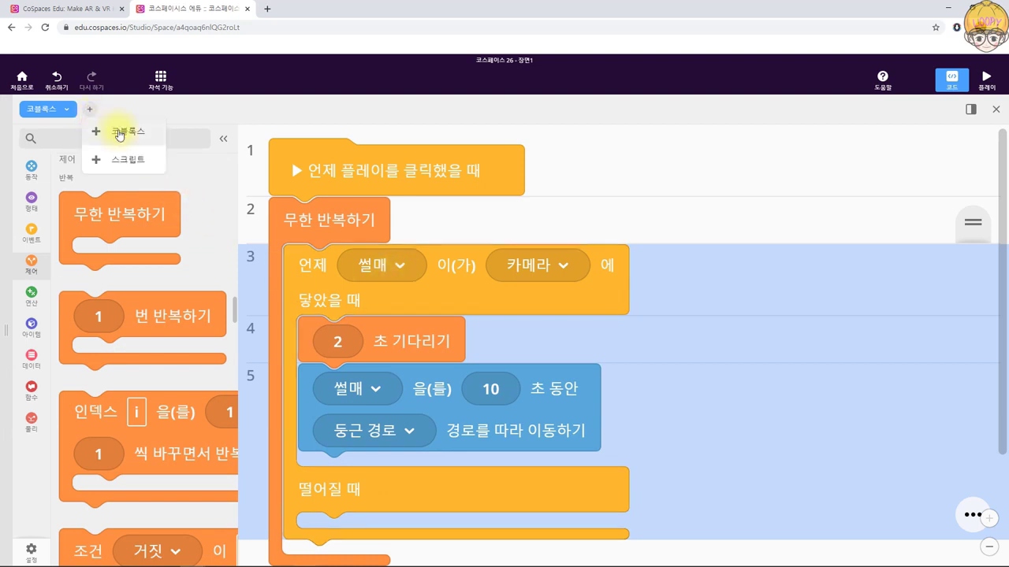
{"action": "left_click", "coordinate": [120, 131]}
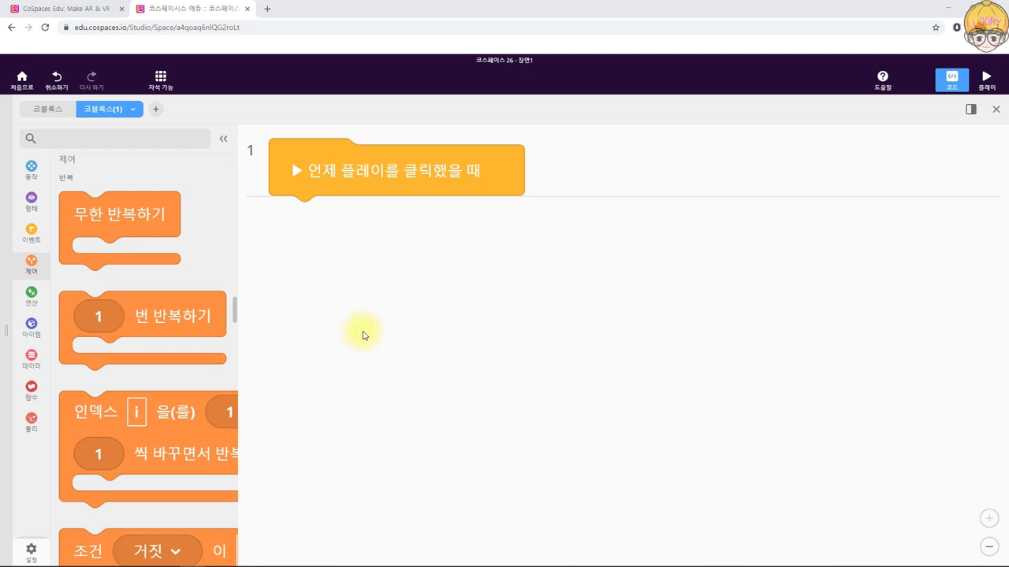
{"action": "left_click_drag", "start_coordinate": [134, 220], "coordinate": [360, 265]}
Insert a collision event inside the new forever loop for when 정지 touches 썰매
{"action": "left_click", "coordinate": [31, 229]}
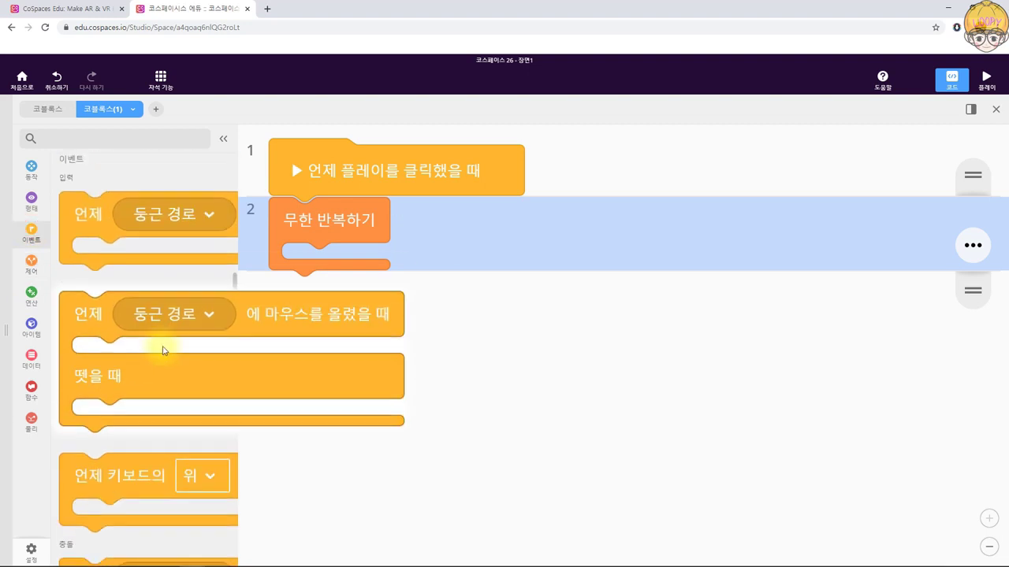
{"action": "scroll", "coordinate": [163, 350], "scroll_direction": "down", "scroll_amount": 3}
{"action": "left_click_drag", "start_coordinate": [162, 349], "coordinate": [297, 307]}
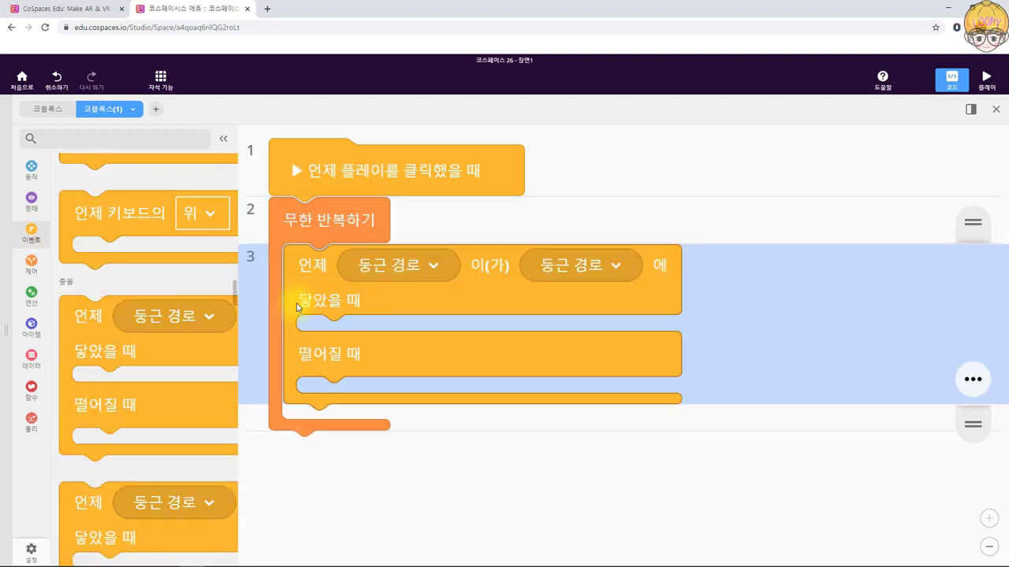
{"action": "left_click", "coordinate": [435, 268]}
{"action": "left_click", "coordinate": [397, 352]}
{"action": "left_click", "coordinate": [580, 265]}
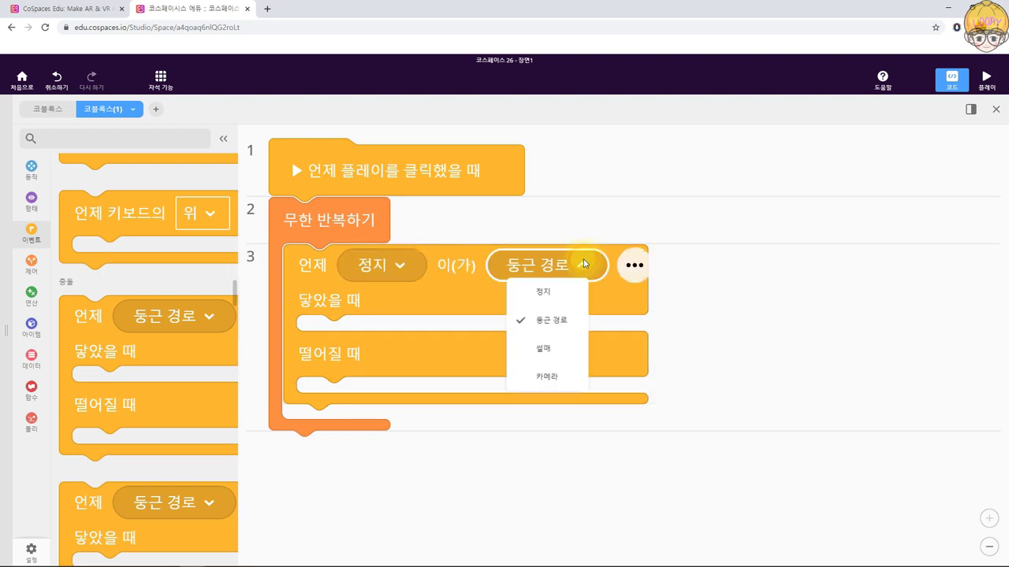
{"action": "left_click", "coordinate": [549, 354]}
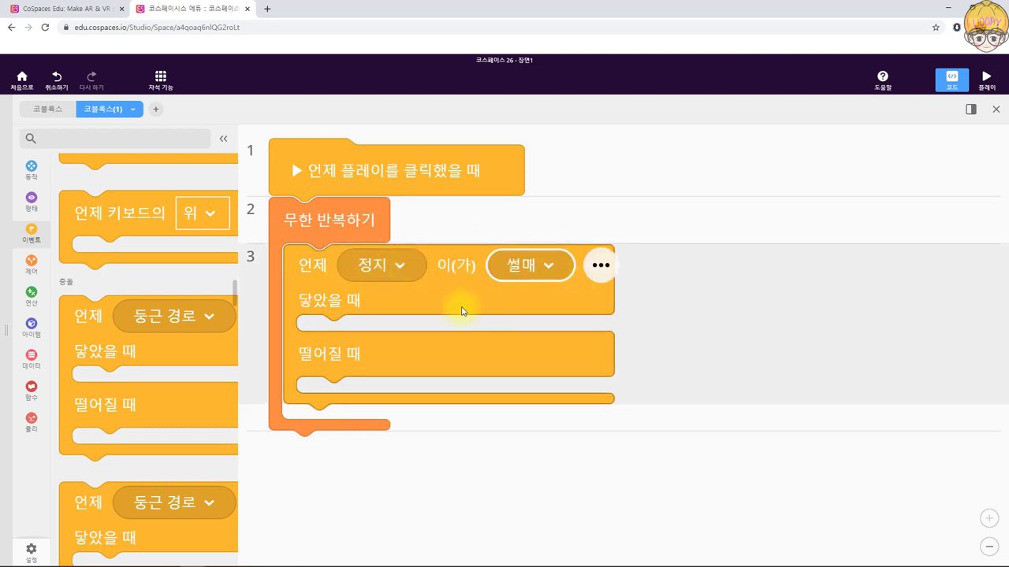
Add a stop-motion block (동작 멈추기) for 썰매 to the collision event's touch branch
{"action": "left_click", "coordinate": [30, 170]}
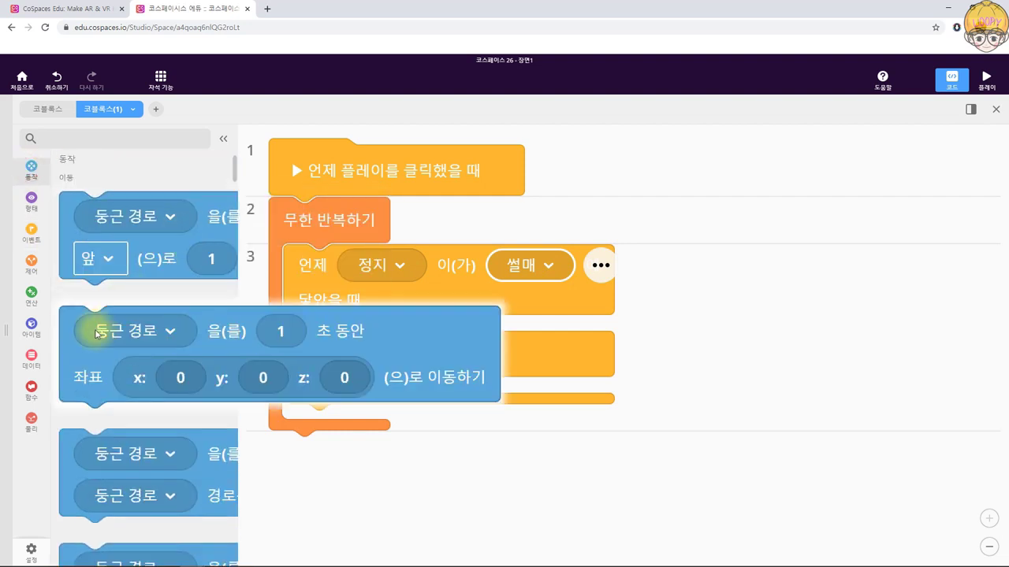
{"action": "scroll", "coordinate": [86, 323], "scroll_direction": "down", "scroll_amount": 3}
{"action": "scroll", "coordinate": [95, 335], "scroll_direction": "down", "scroll_amount": 10}
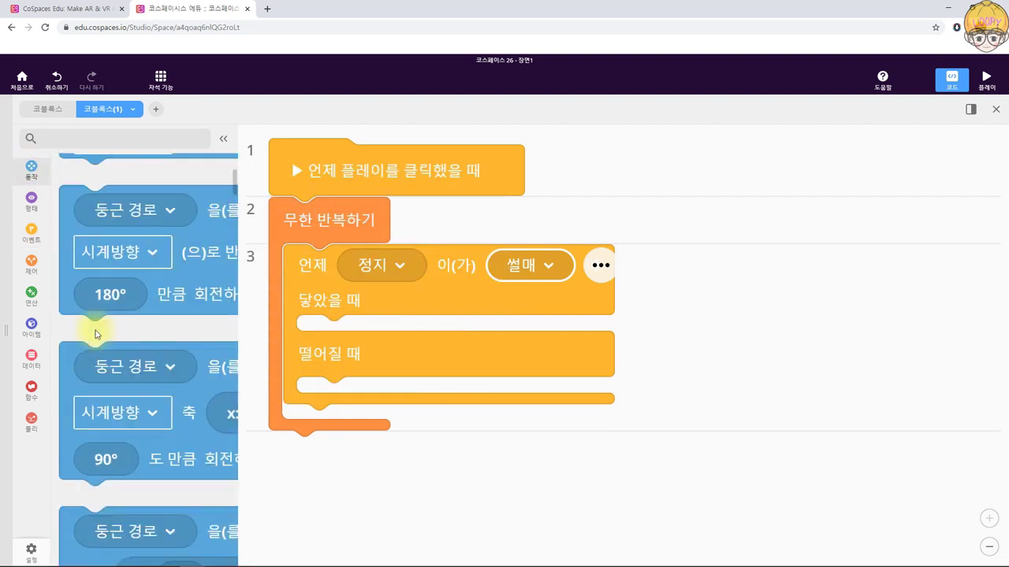
{"action": "left_click_drag", "start_coordinate": [94, 334], "coordinate": [412, 335]}
{"action": "left_click", "coordinate": [410, 338]}
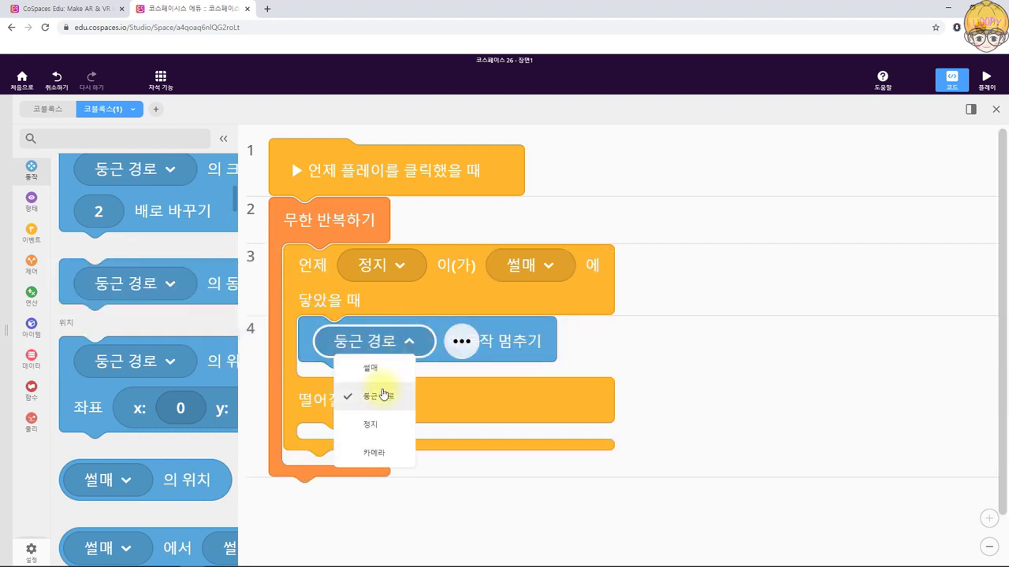
{"action": "left_click", "coordinate": [374, 366]}
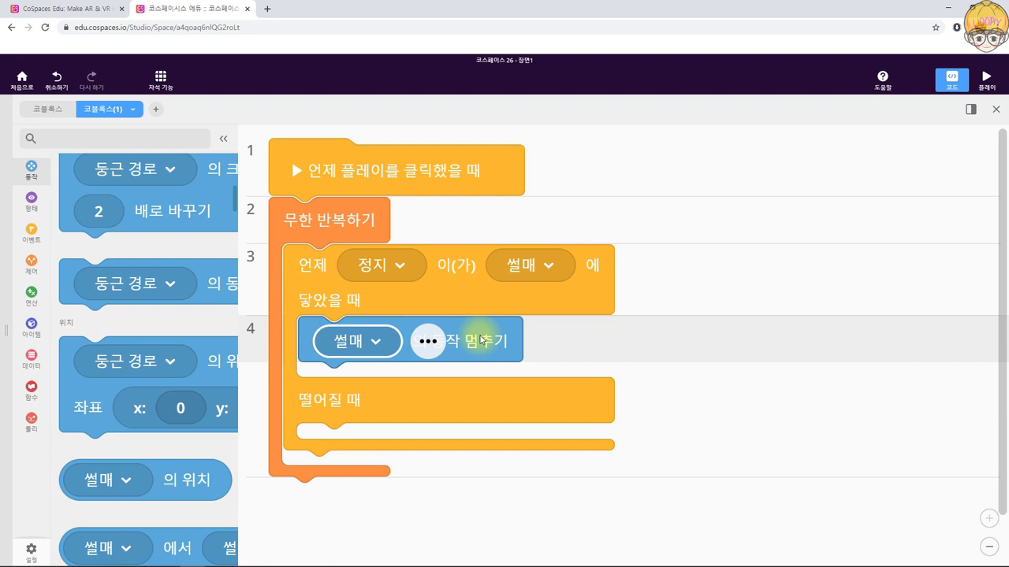
Add an opacity block beneath the stop-motion block that sets the opacity of 정지 to 0
{"action": "left_click", "coordinate": [32, 201]}
{"action": "left_click_drag", "start_coordinate": [209, 353], "coordinate": [225, 331]}
{"action": "scroll", "coordinate": [225, 331], "scroll_direction": "down", "scroll_amount": 5}
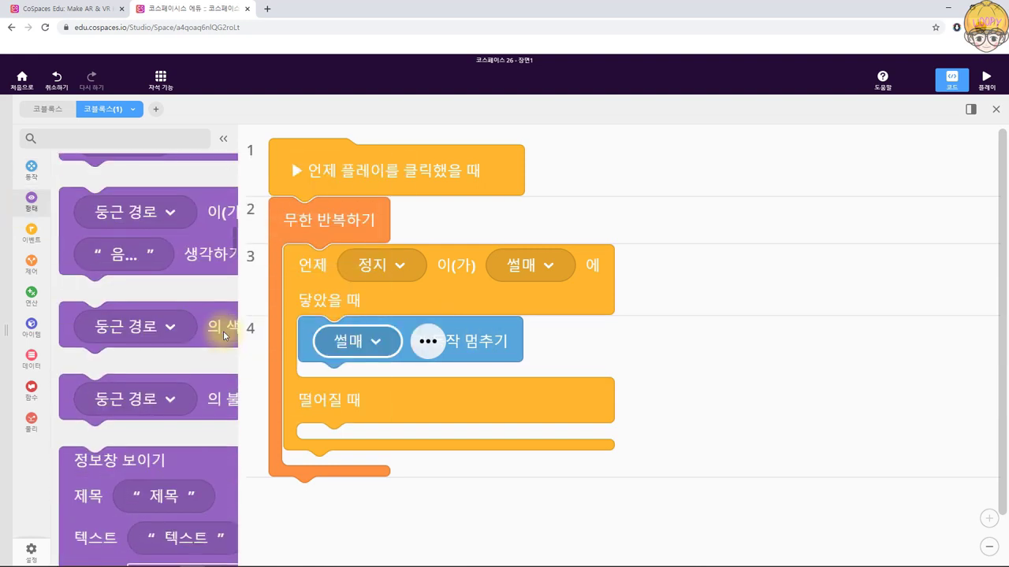
{"action": "left_click_drag", "start_coordinate": [221, 400], "coordinate": [394, 388]}
{"action": "left_click", "coordinate": [386, 388]}
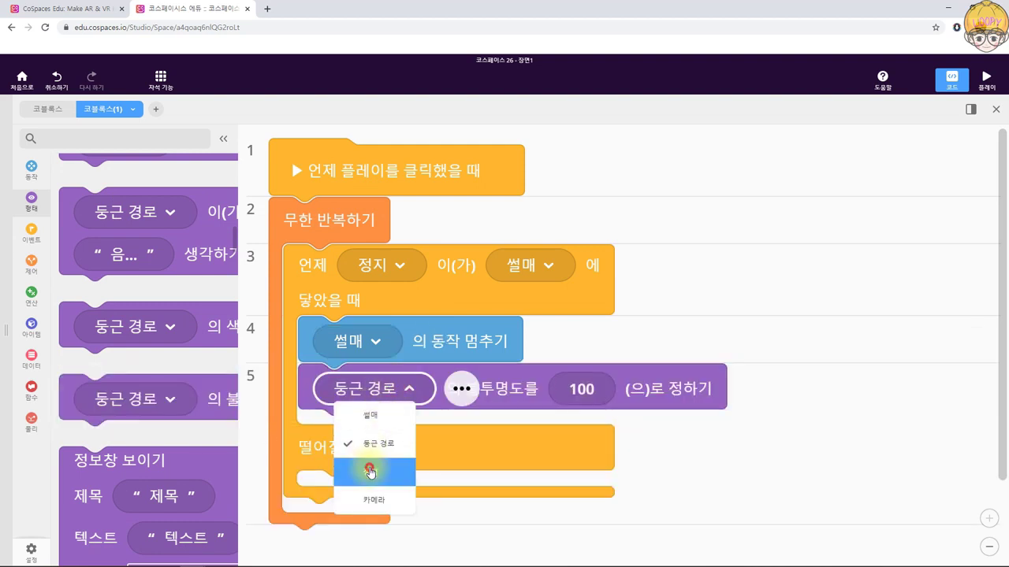
{"action": "left_click", "coordinate": [370, 472]}
{"action": "left_click", "coordinate": [551, 389]}
{"action": "type", "text": "0"}
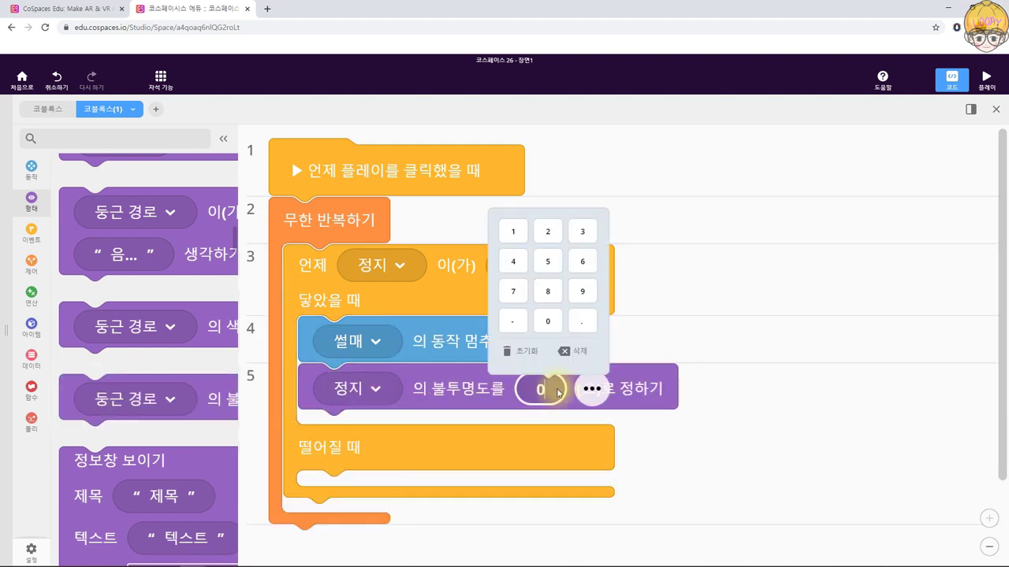
{"action": "left_click", "coordinate": [481, 527]}
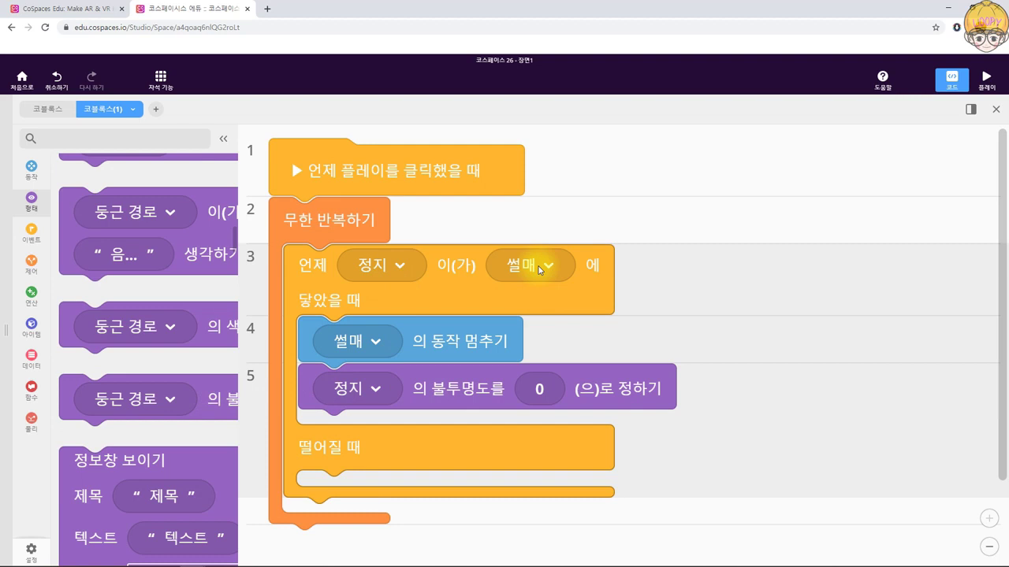
Add an opacity block to the collision event's separation branch, setting the opacity of 정지 to 100
{"action": "left_click_drag", "start_coordinate": [213, 399], "coordinate": [452, 504]}
{"action": "left_click", "coordinate": [375, 495]}
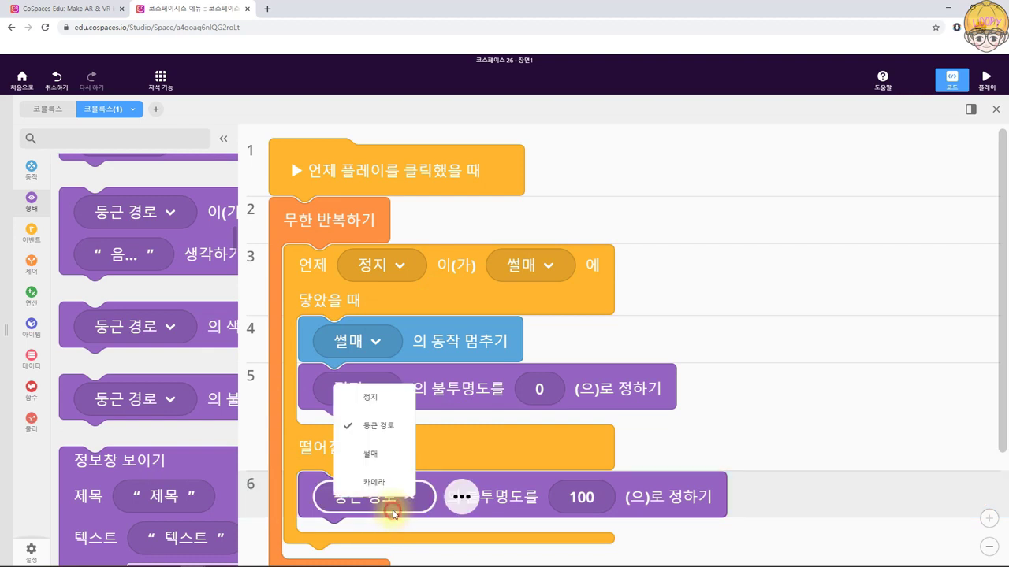
{"action": "left_click", "coordinate": [372, 450]}
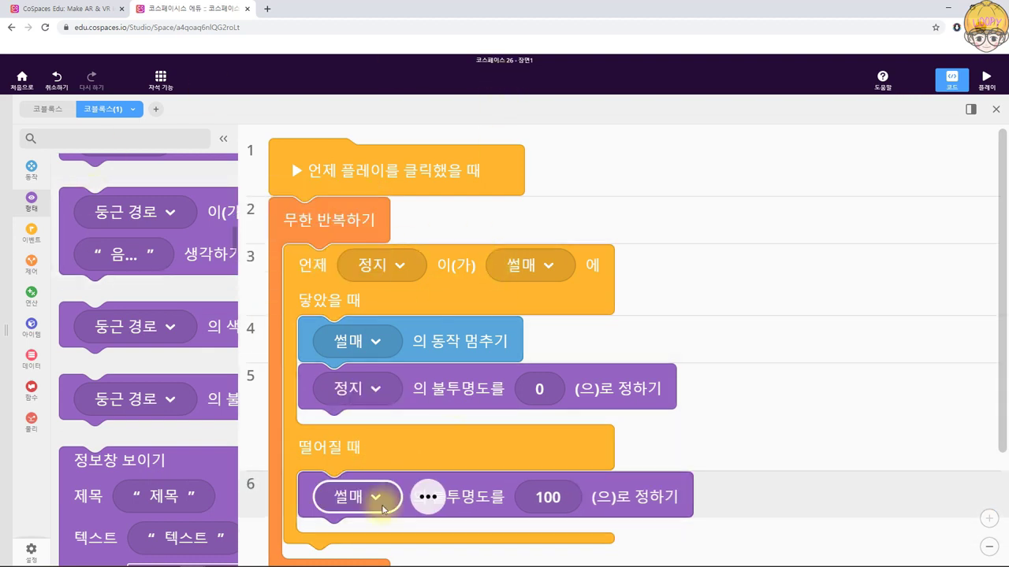
{"action": "left_click", "coordinate": [382, 500]}
{"action": "left_click", "coordinate": [363, 479]}
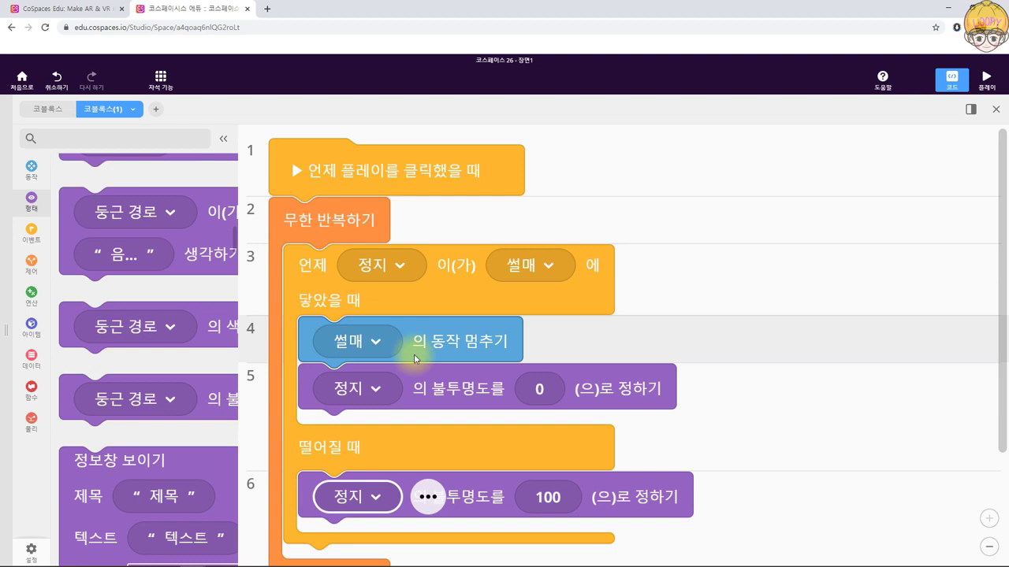
Play the scene and move the camera from the platform onto the sleigh to test boarding
{"action": "left_click", "coordinate": [986, 82]}
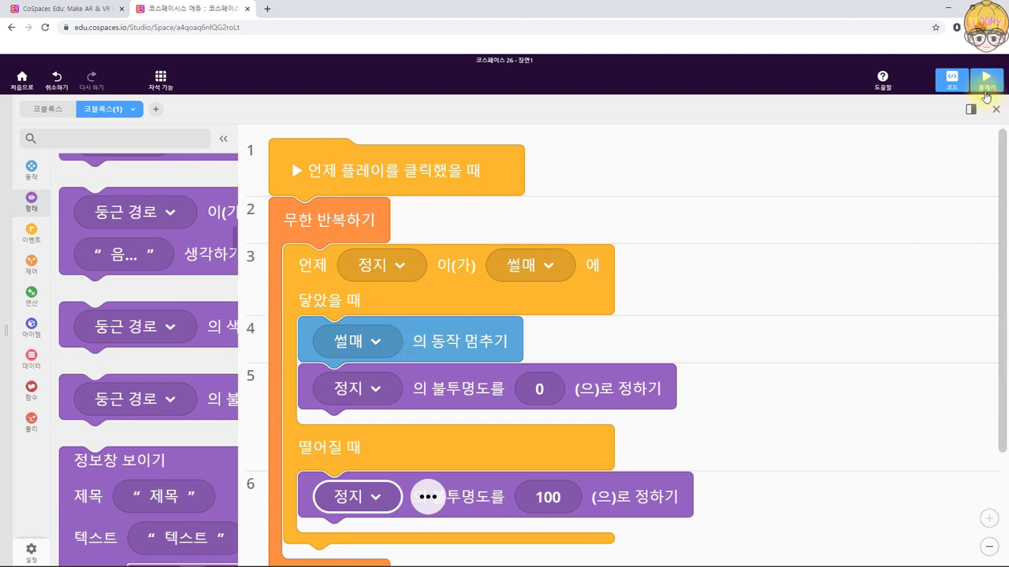
{"action": "left_click", "coordinate": [763, 424]}
{"action": "left_click_drag", "start_coordinate": [773, 479], "coordinate": [770, 403]}
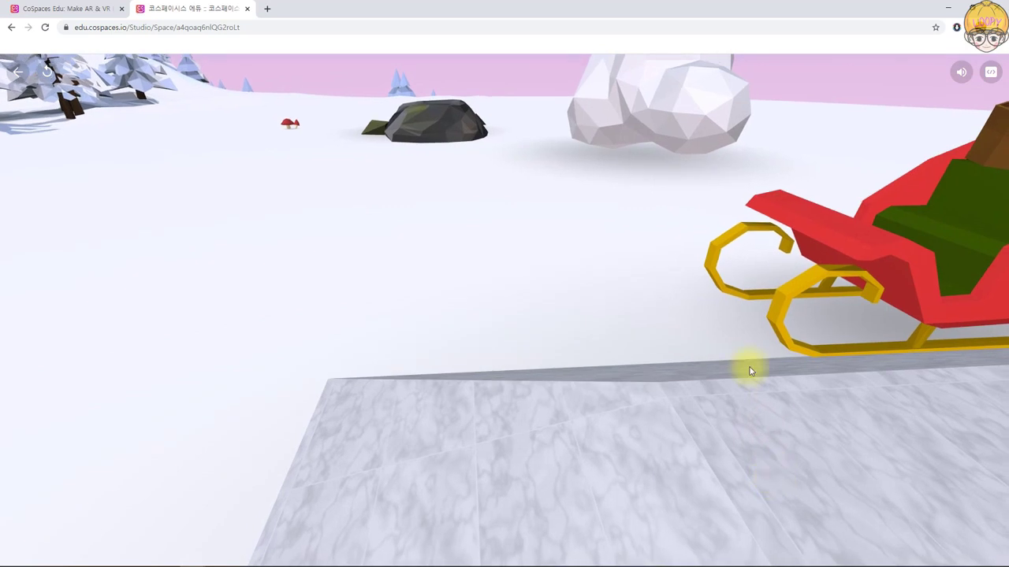
{"action": "key", "text": "Right"}
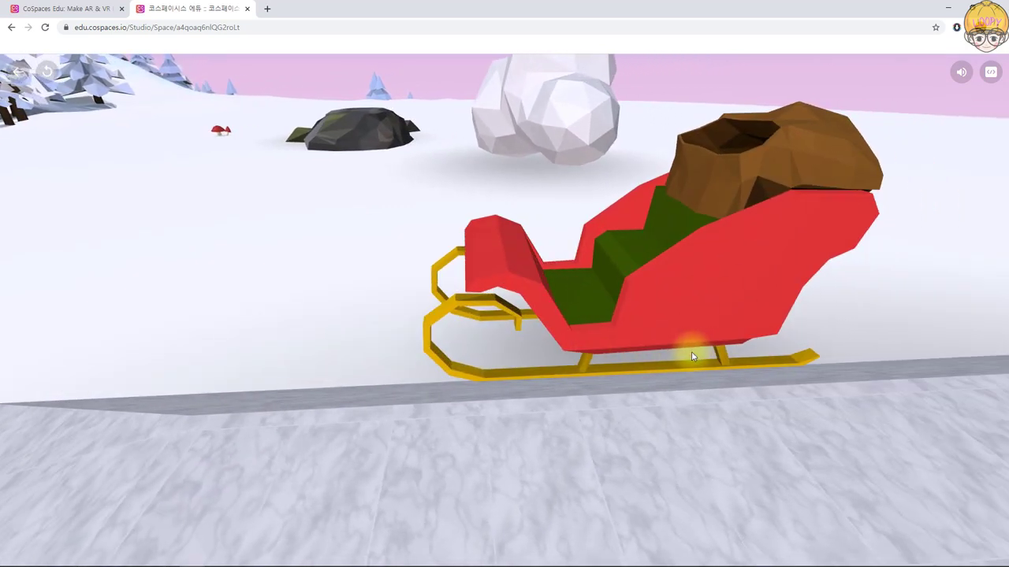
{"action": "left_click_drag", "start_coordinate": [691, 352], "coordinate": [677, 313]}
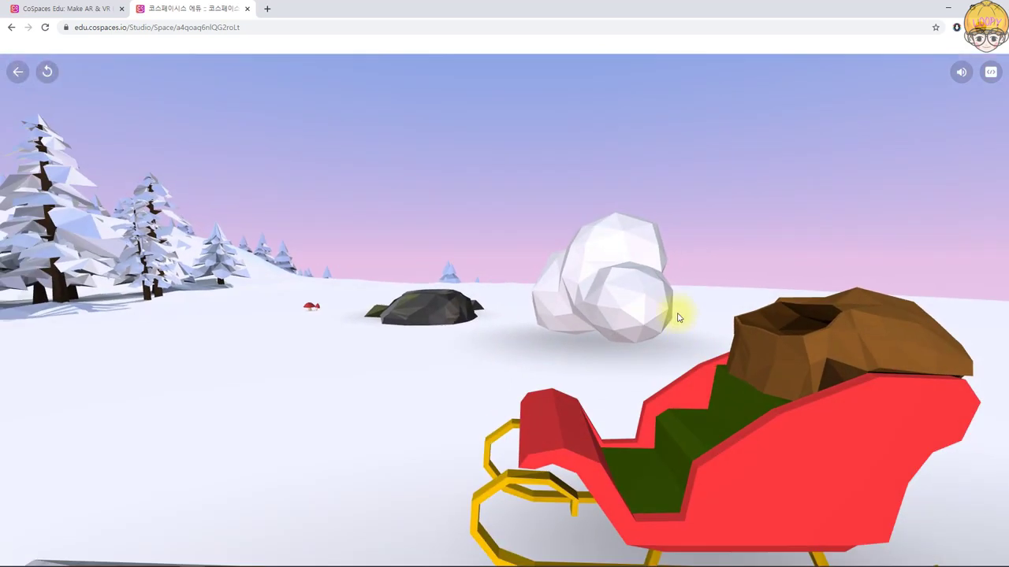
{"action": "key", "text": "Up"}
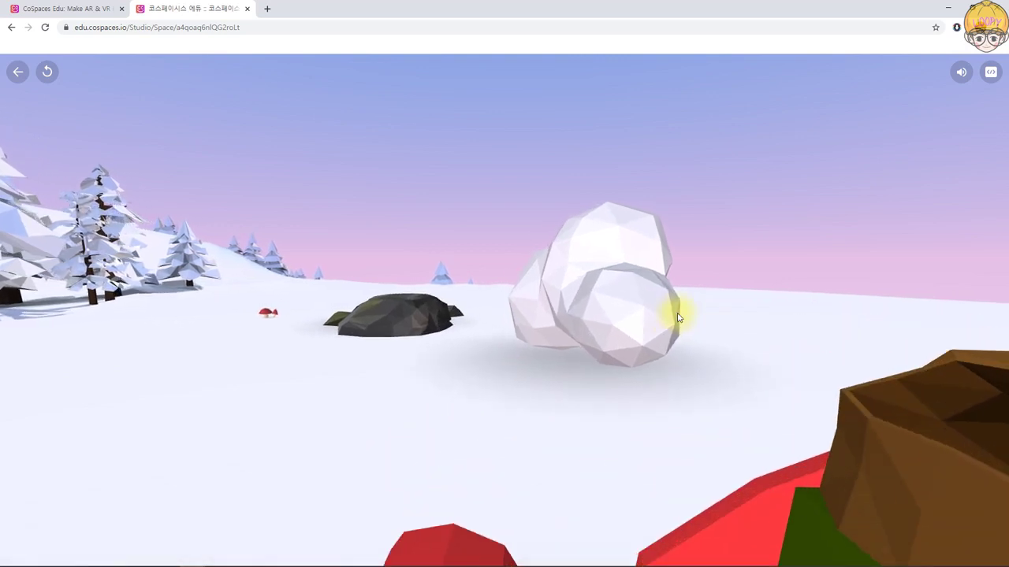
{"action": "key", "text": "Left"}
{"action": "key", "text": "Right"}
{"action": "key", "text": "Up"}
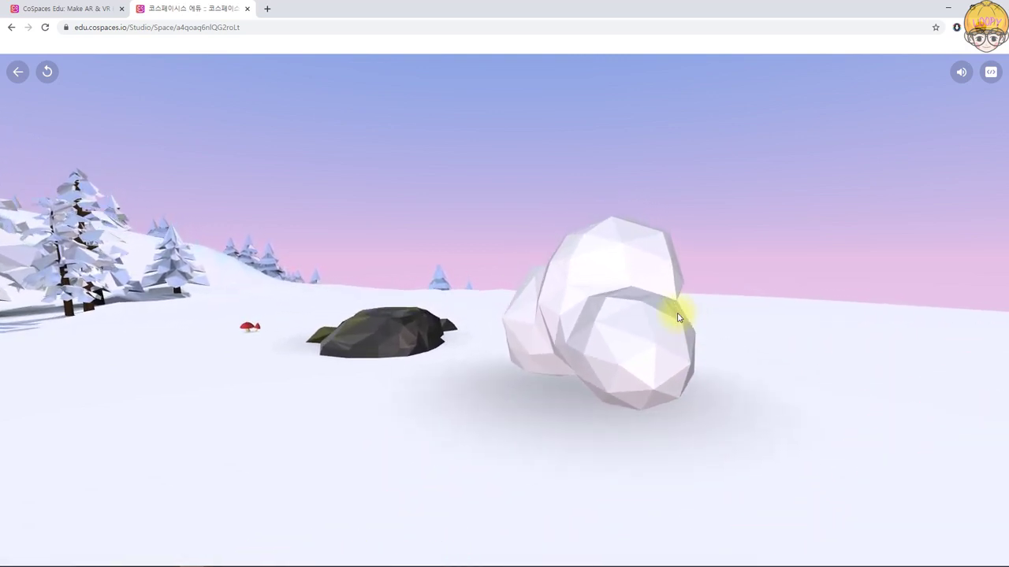
{"action": "key", "text": "Left"}
{"action": "key", "text": "Left"}
Step away from the sleigh and watch from a distance how it and the stop cube behave along the path
{"action": "left_click_drag", "start_coordinate": [676, 316], "coordinate": [381, 339]}
{"action": "key", "text": "Down"}
{"action": "left_click_drag", "start_coordinate": [487, 337], "coordinate": [722, 381]}
{"action": "key", "text": "Up"}
{"action": "left_click_drag", "start_coordinate": [901, 336], "coordinate": [964, 355]}
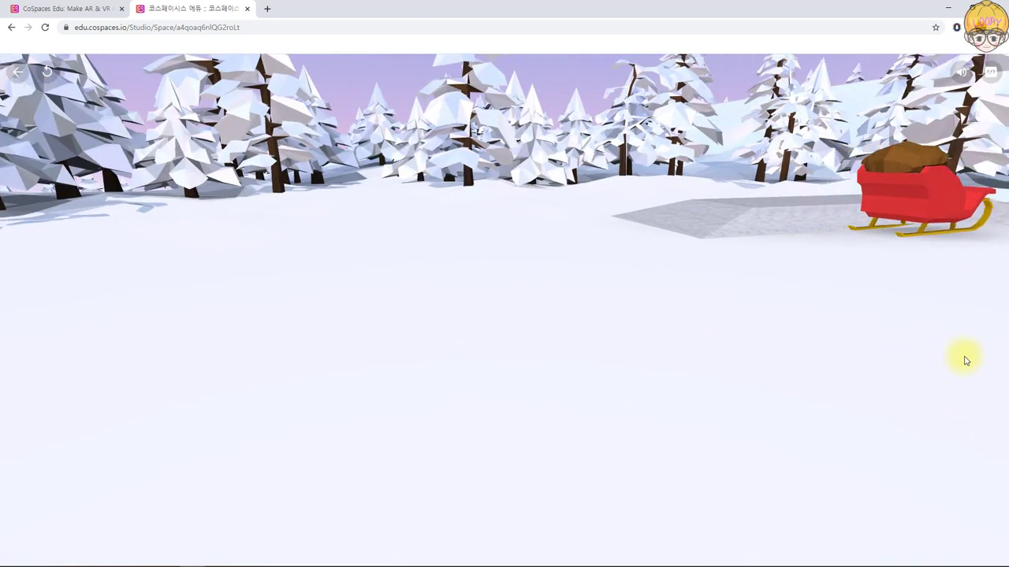
{"action": "key", "text": "Right"}
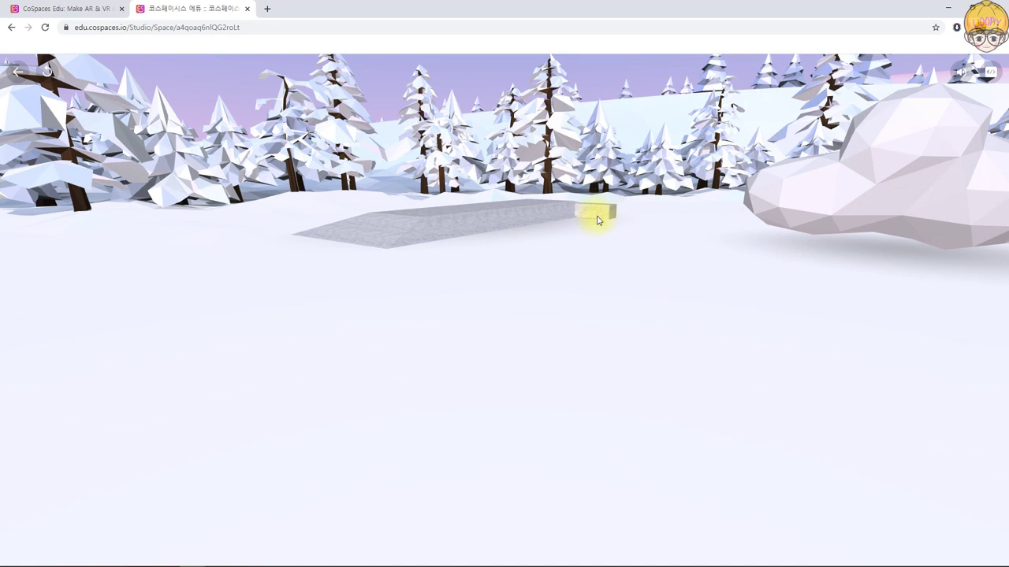
{"action": "left_click_drag", "start_coordinate": [537, 287], "coordinate": [567, 286]}
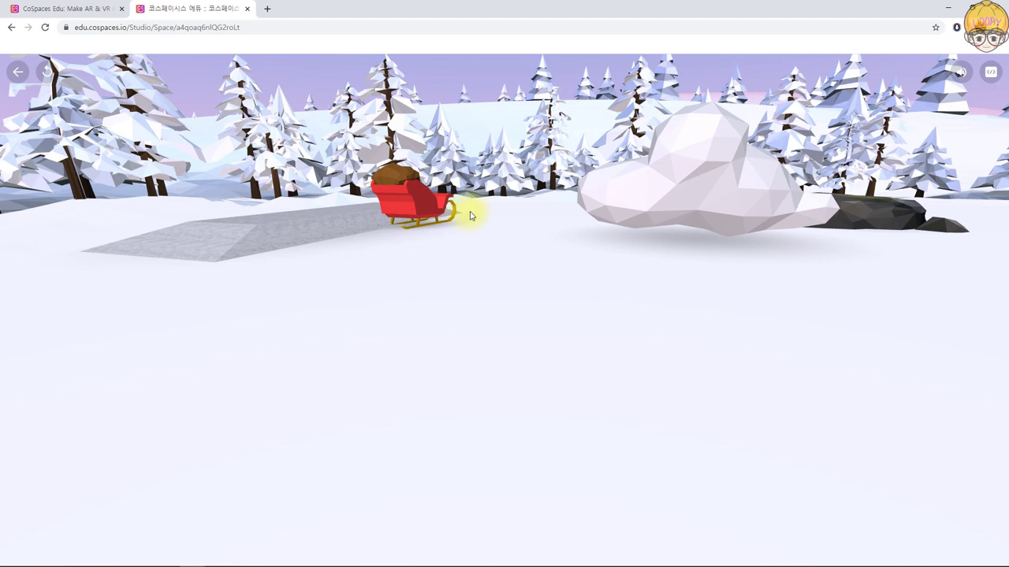
{"action": "left_click", "coordinate": [471, 215]}
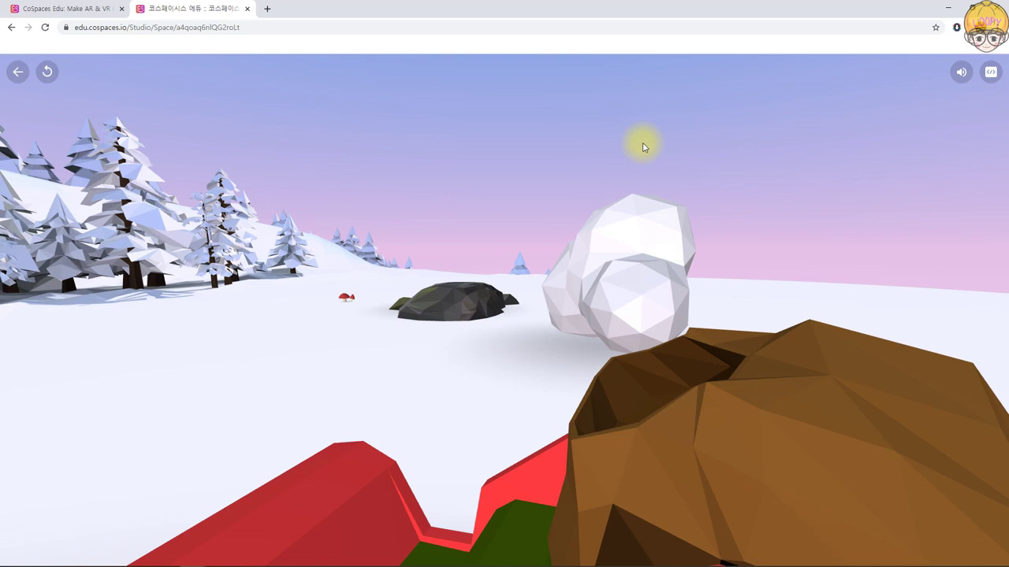
Look around from beside the sleigh and shift the camera sideways to line up with its seat
{"action": "left_click_drag", "start_coordinate": [582, 339], "coordinate": [397, 418]}
{"action": "left_click_drag", "start_coordinate": [416, 357], "coordinate": [628, 292]}
{"action": "key", "text": "a"}
{"action": "key", "text": "d"}
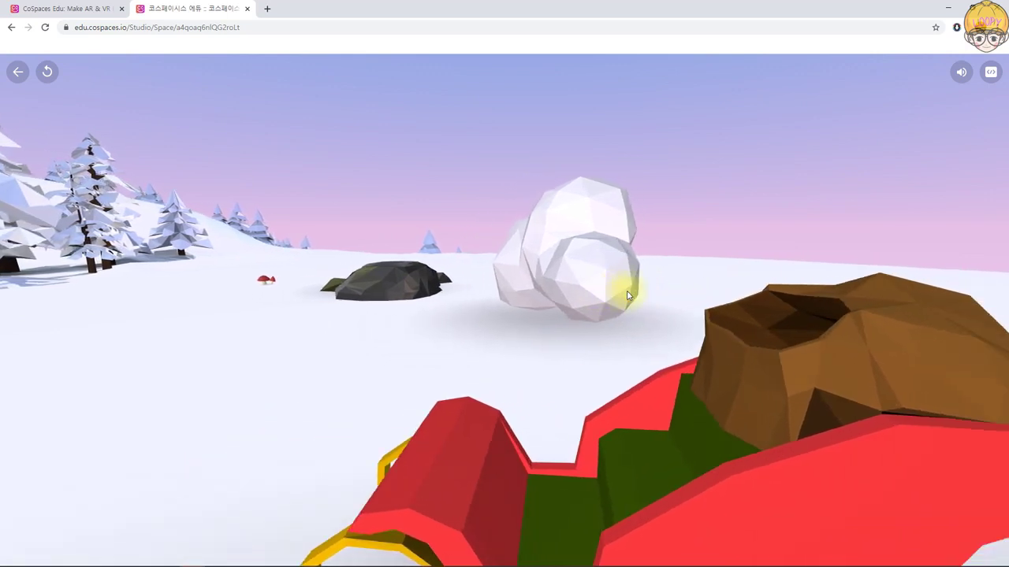